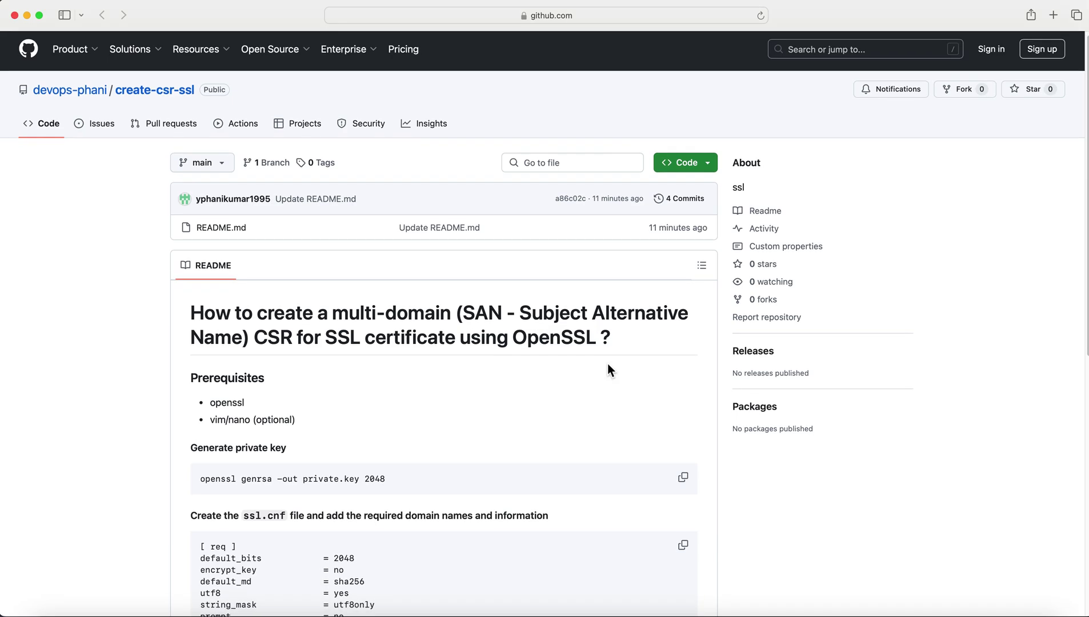
scroll(608, 364, "down", 1)
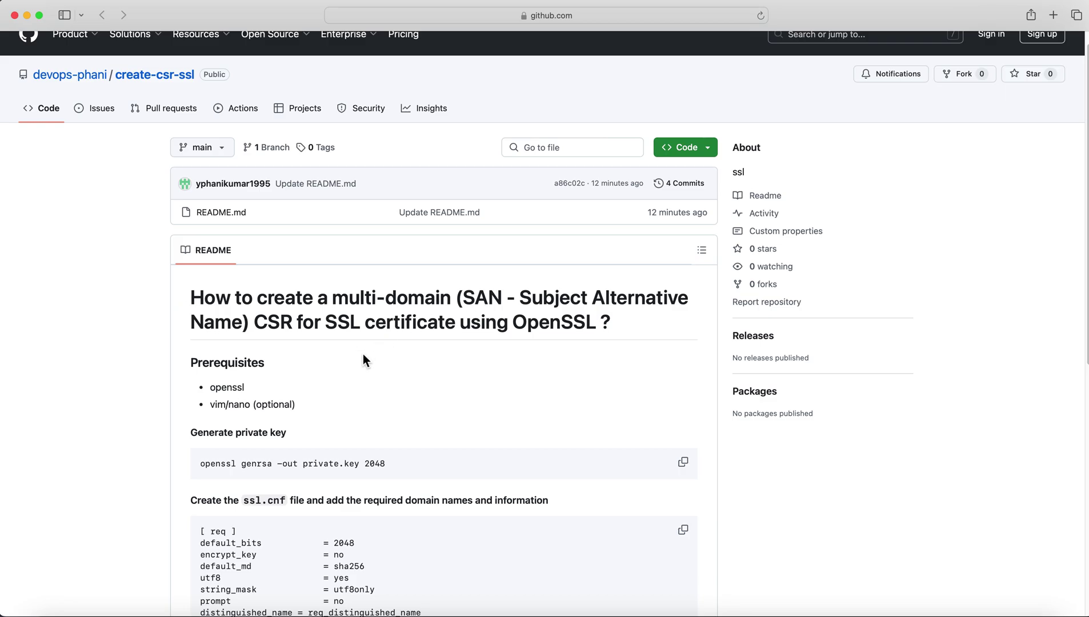
scroll(363, 360, "down", 1)
scroll(362, 354, "up", 1)
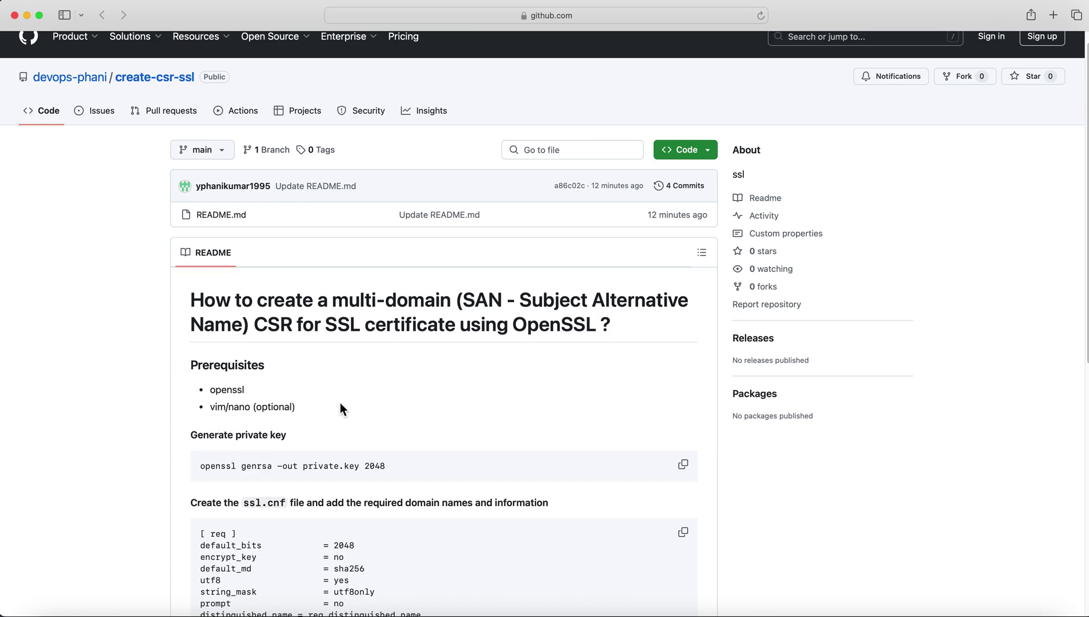
scroll(341, 410, "down", 1)
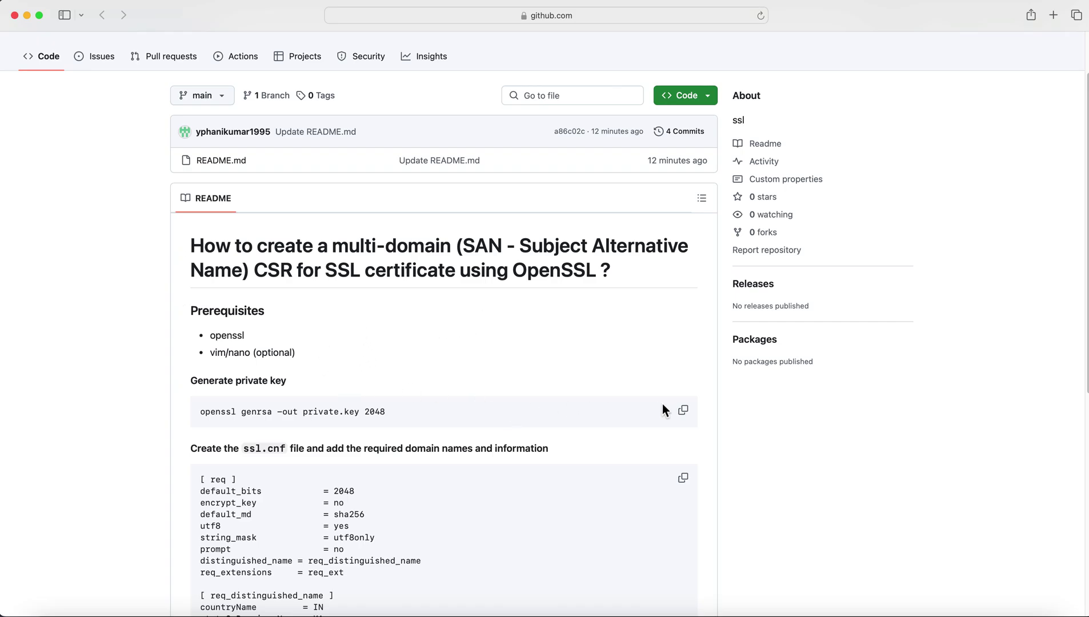
- Copy the README's OpenSSL command that generates a 2048-bit private key
left_click(693, 411)
- Run the pasted genrsa command in the terminal, then list and print private.key
left_click(440, 614)
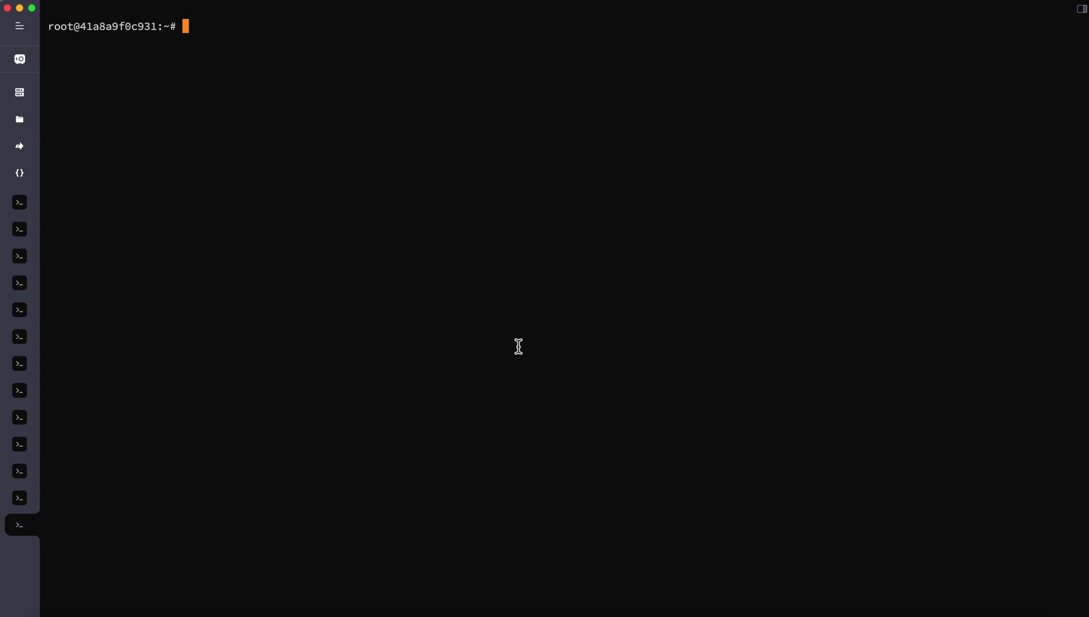
key("super+v")
key("Return")
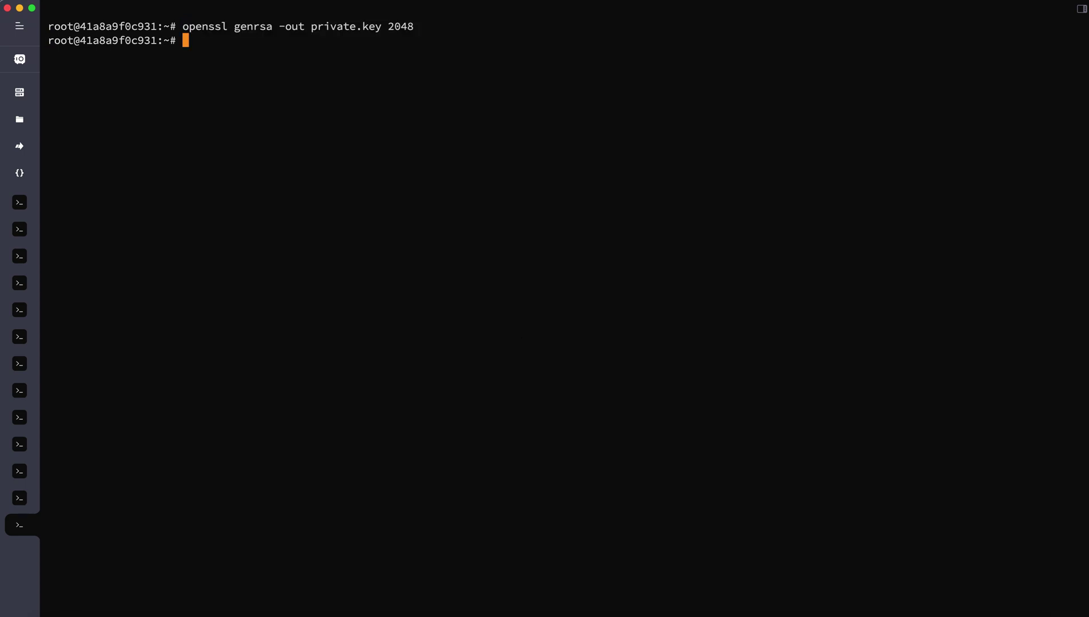
type("ls -l")
key("Return")
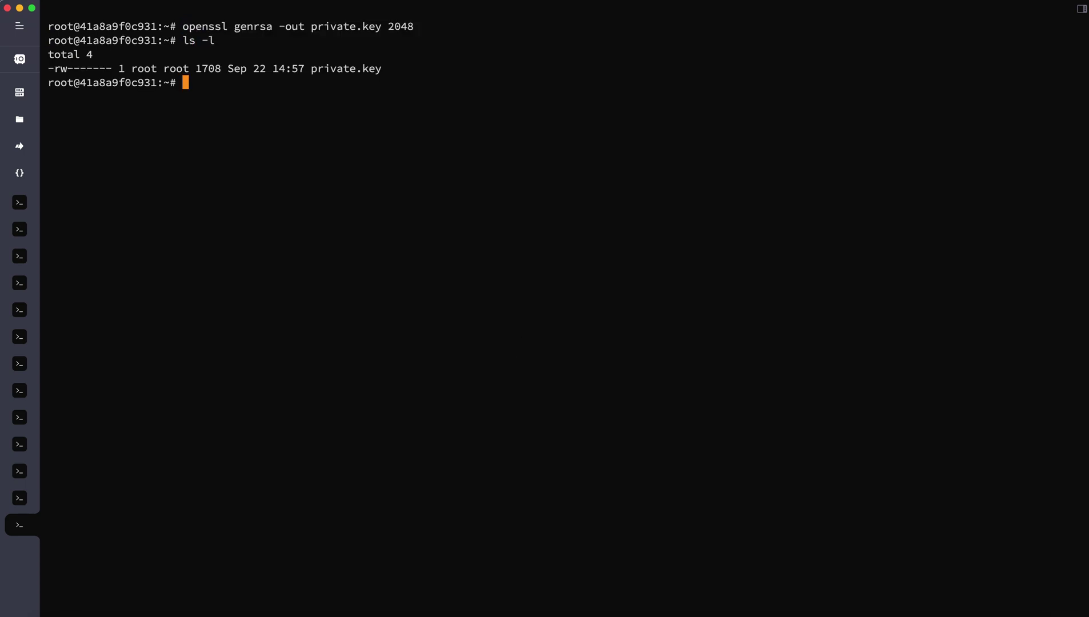
type("cat private.key")
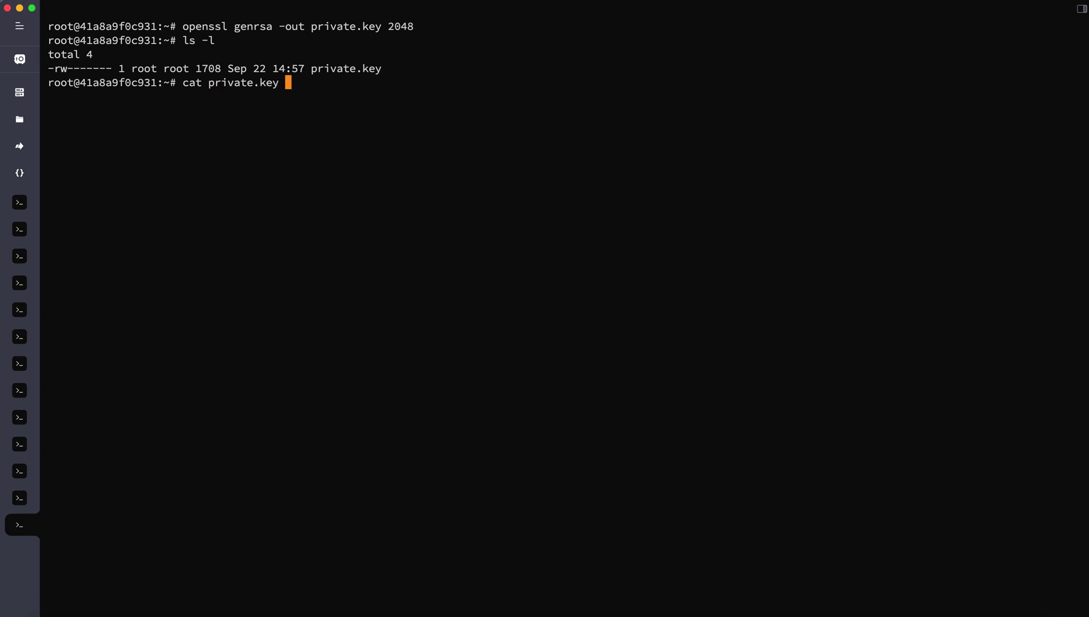
key("Return")
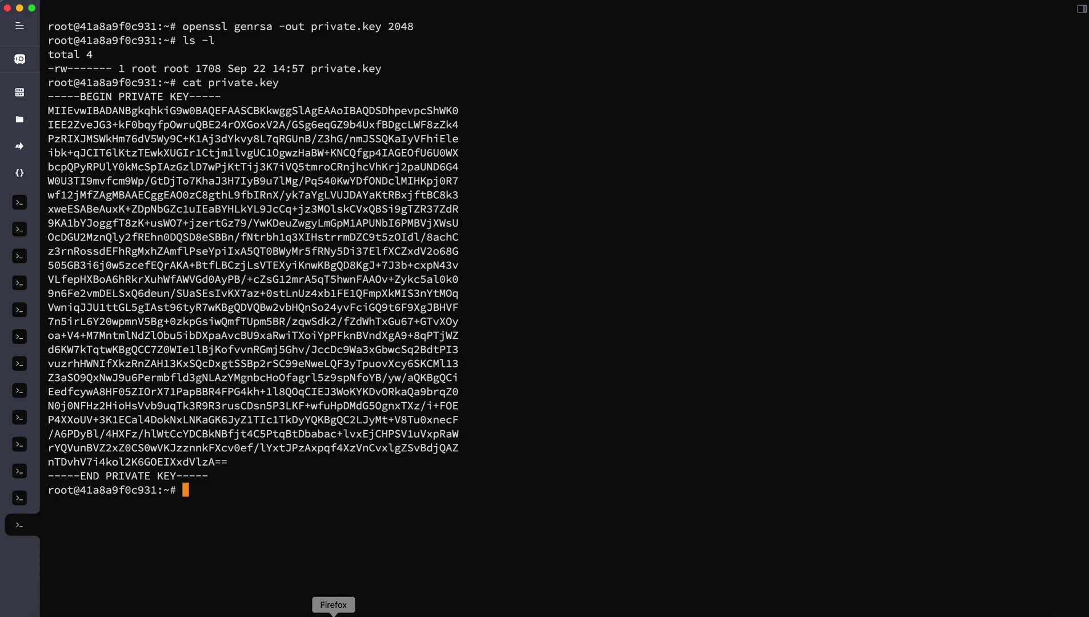
- On the README, highlight the ssl.cnf subject fields and commonName example.mydomain.com
left_click(297, 612)
scroll(404, 420, "down", 1)
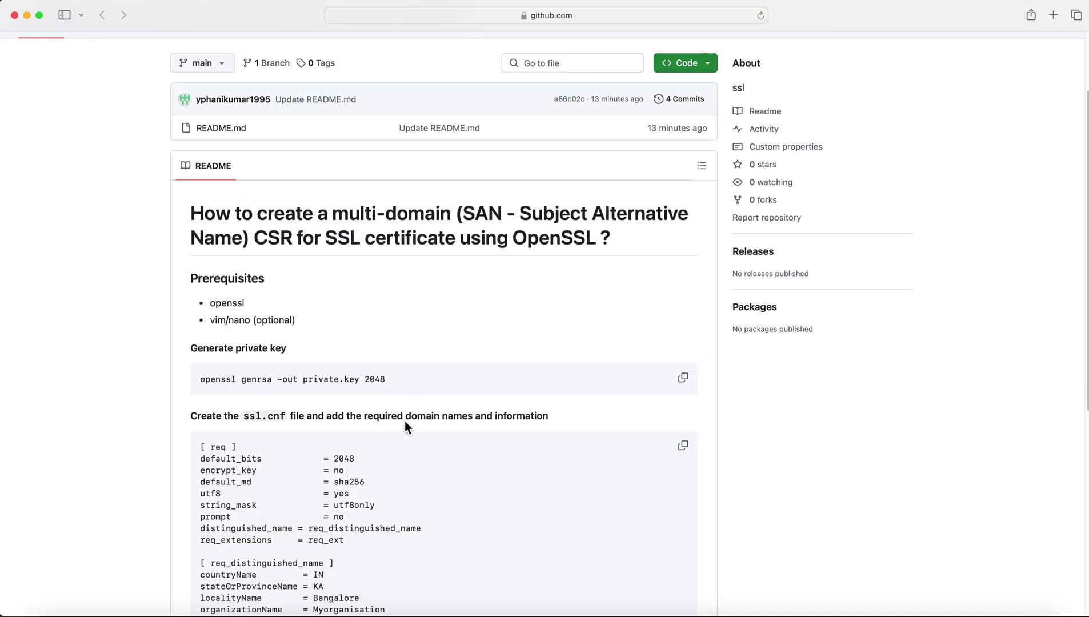
scroll(404, 421, "down", 3)
scroll(349, 328, "down", 2)
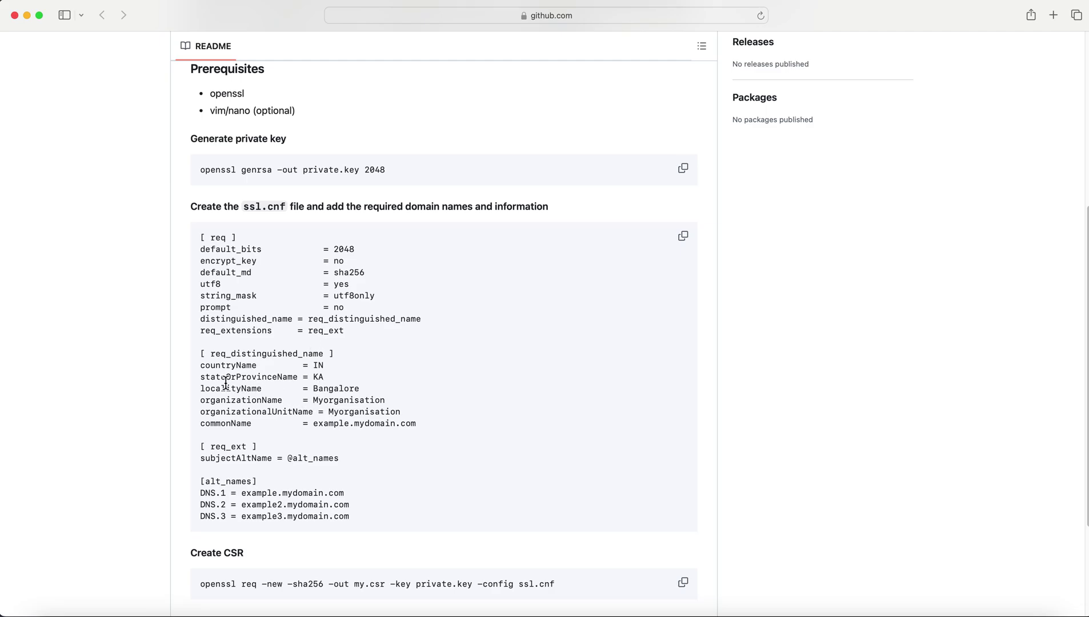
left_click_drag(202, 367, 416, 409)
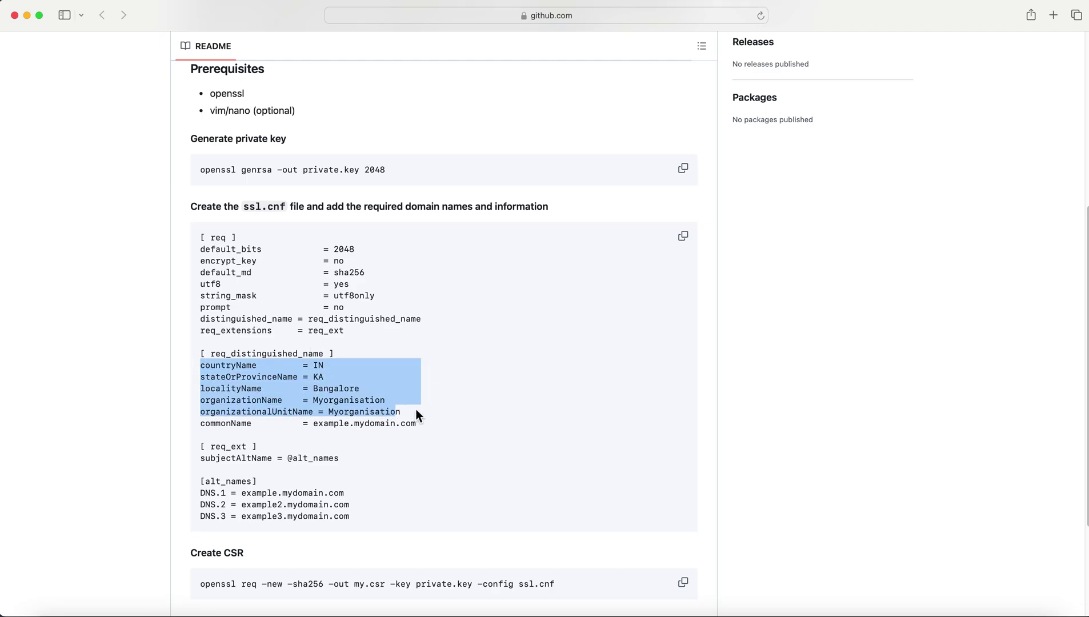
left_click(284, 419)
left_click_drag(312, 423, 432, 424)
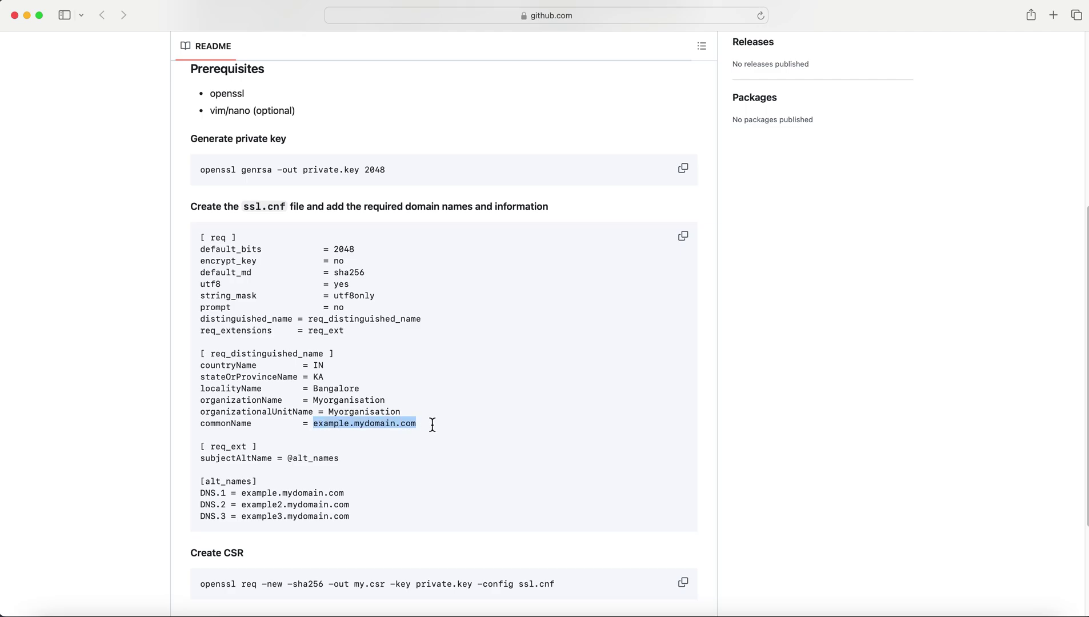
left_click(396, 429)
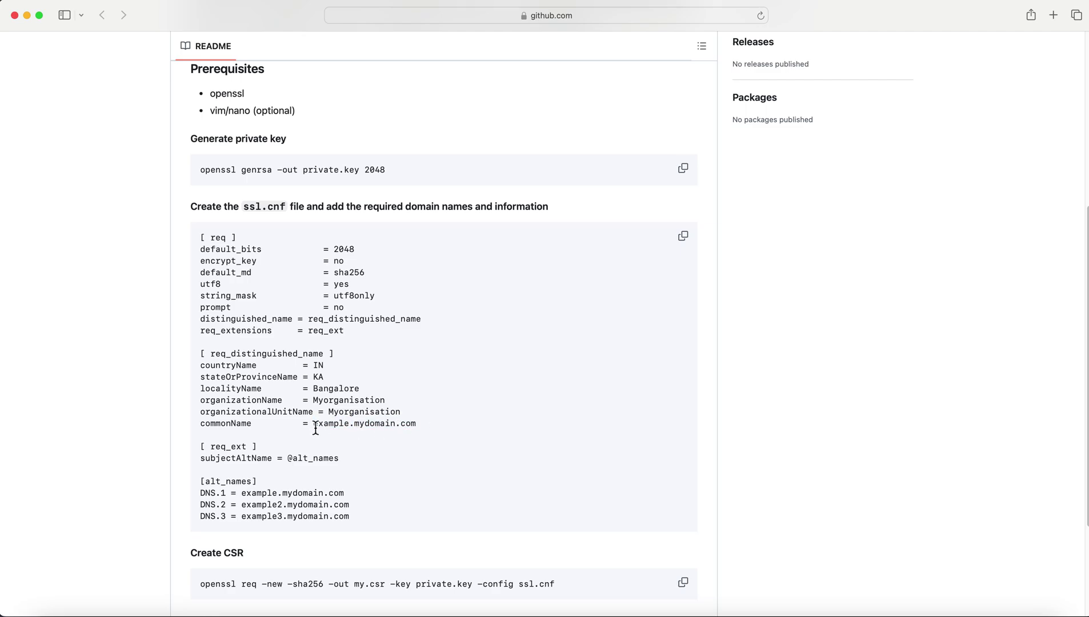
left_click_drag(317, 429, 435, 425)
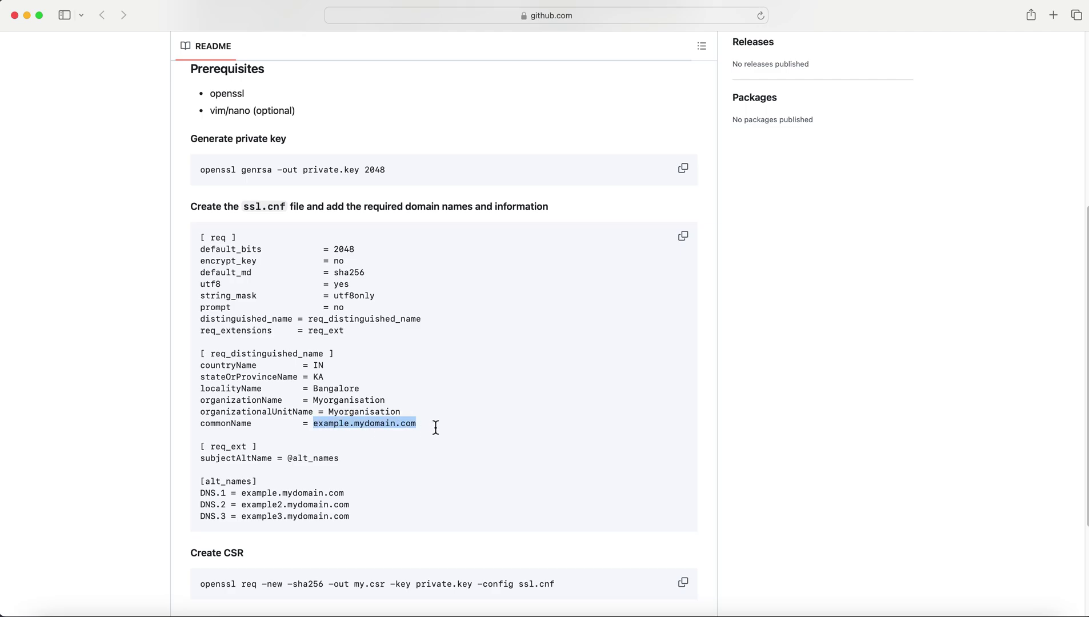
left_click(390, 439)
- Highlight the DNS.1–DNS.3 alternative names and copy the whole ssl.cnf block
left_click_drag(351, 517, 189, 511)
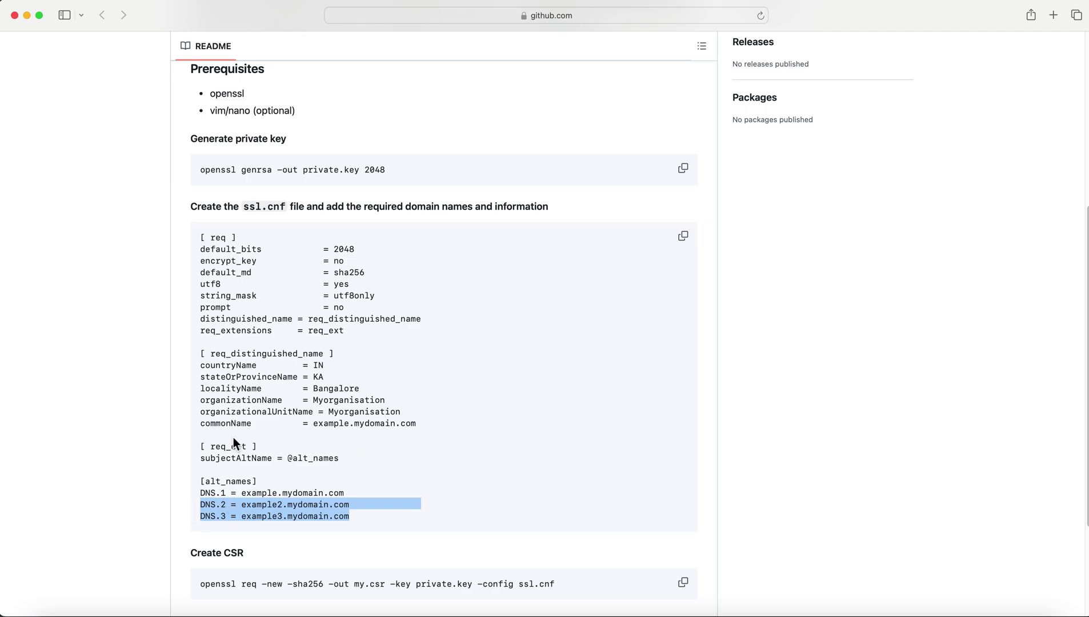
triple_click(264, 494)
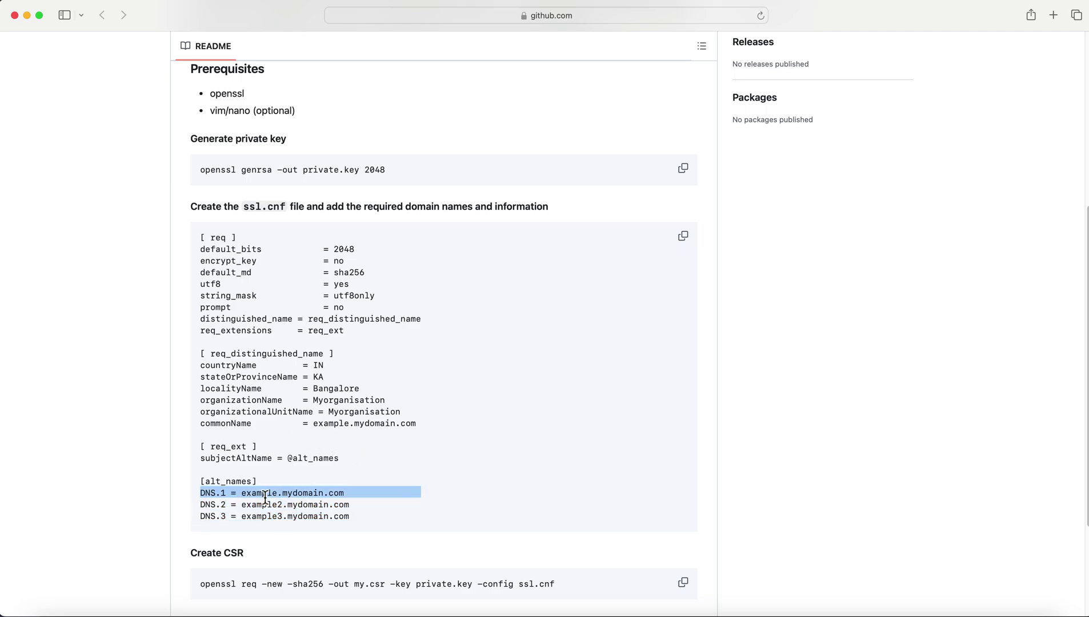
triple_click(272, 494)
left_click(350, 514)
left_click_drag(353, 514, 188, 495)
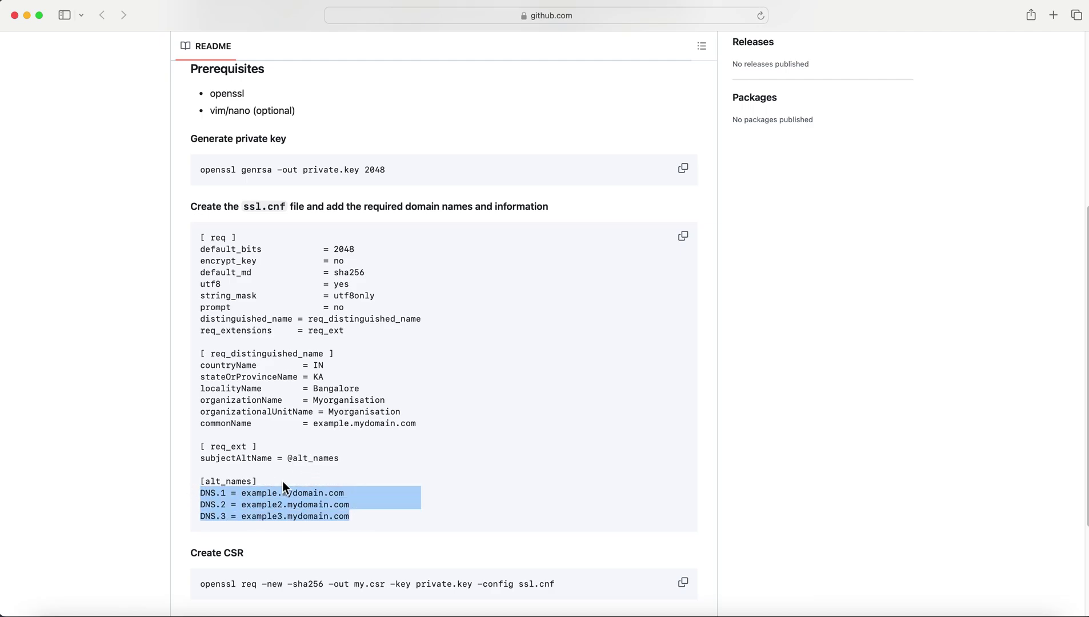
left_click(333, 476)
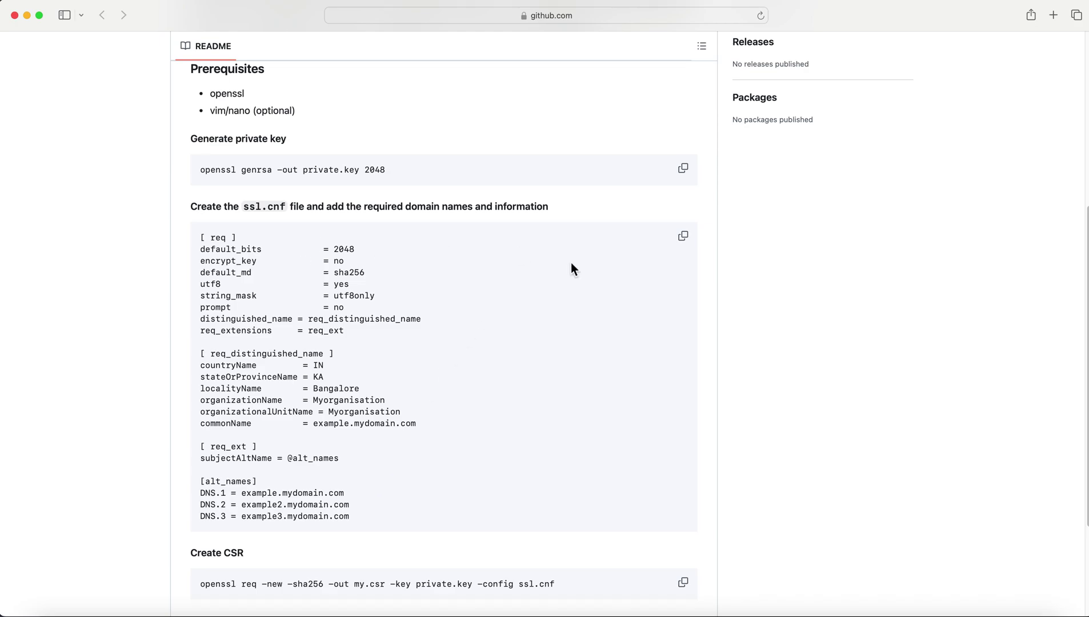
left_click(683, 237)
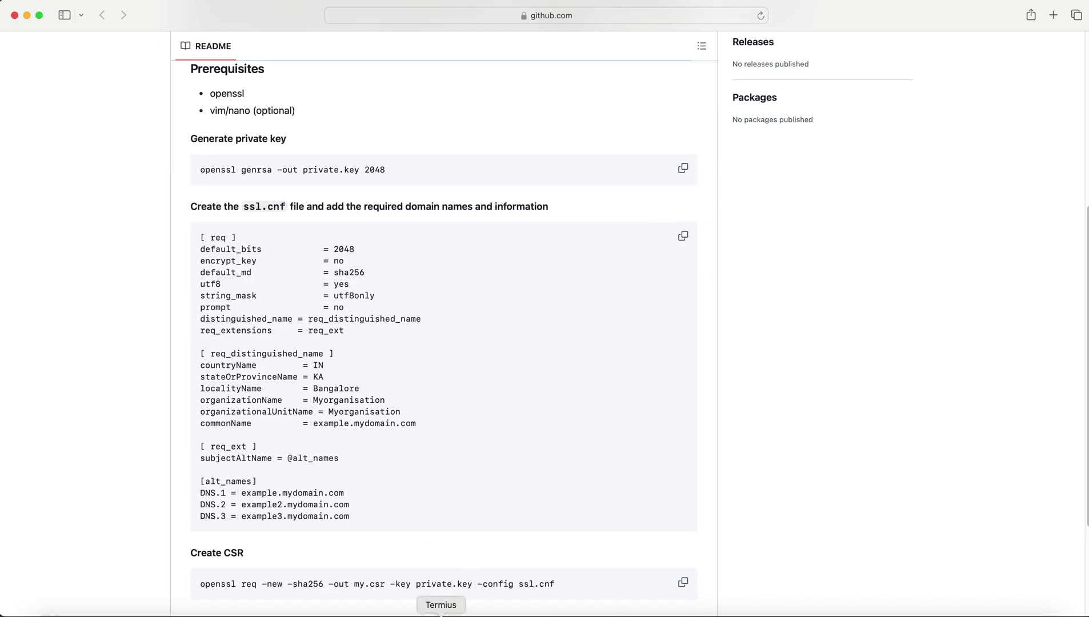
- Create ssl.cnf in vim from the pasted config, save with :wq, and list files
left_click(441, 610)
type("v")
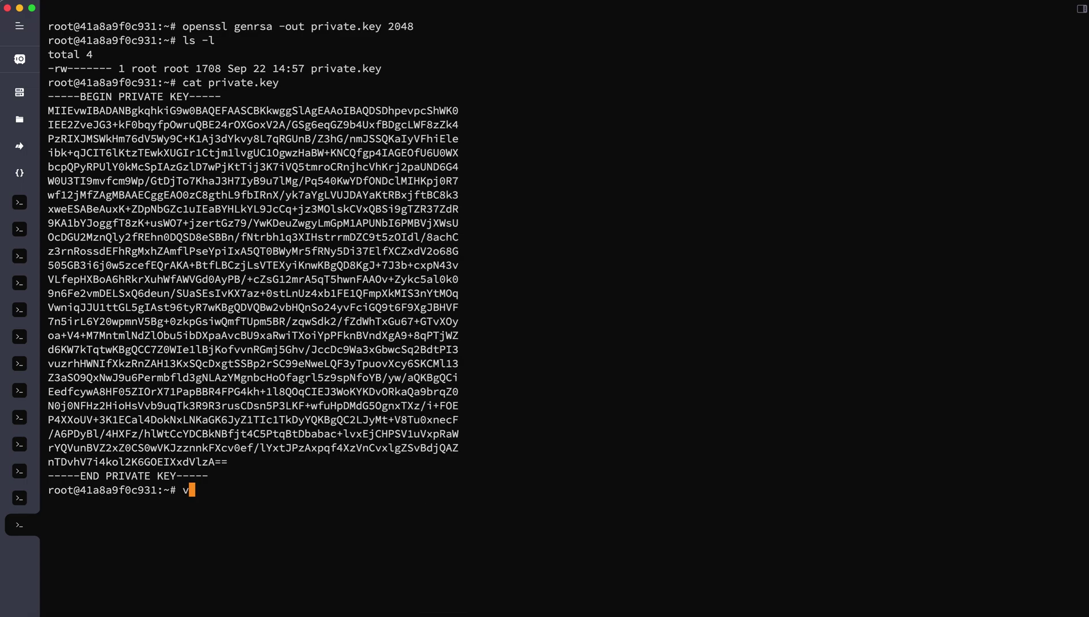
type("im ssl.")
type("cnf")
key("Return")
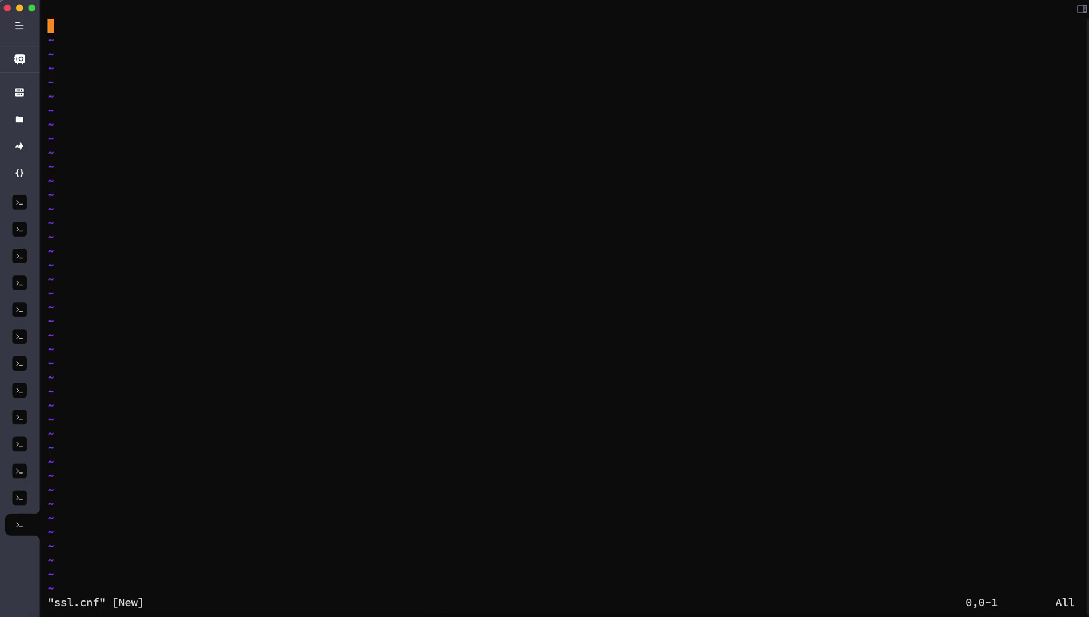
key("i")
key("super+v")
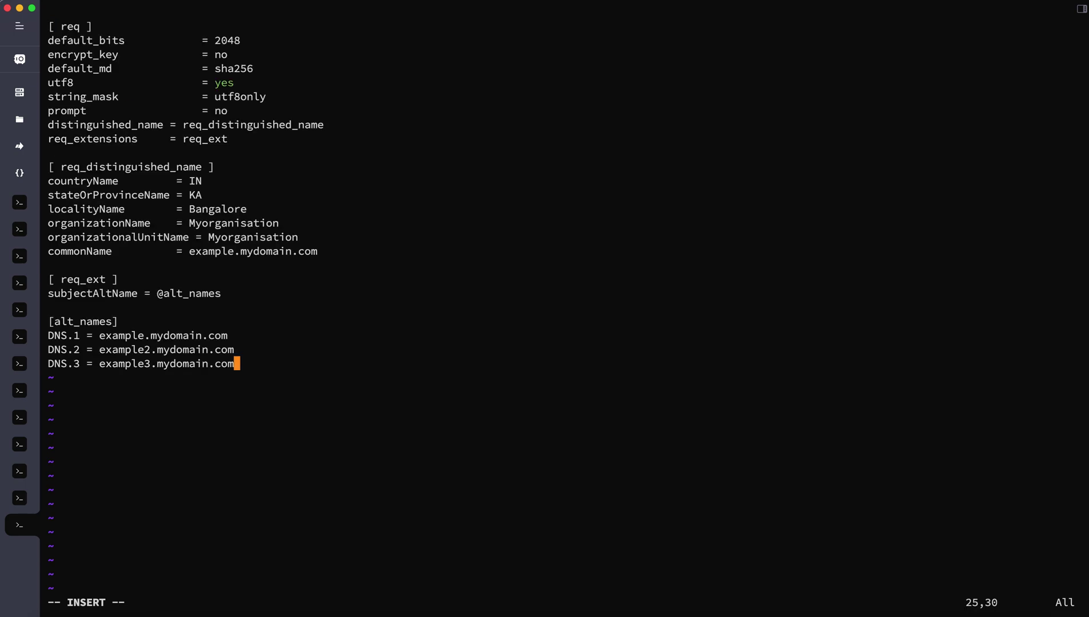
key("Escape")
type(":wq")
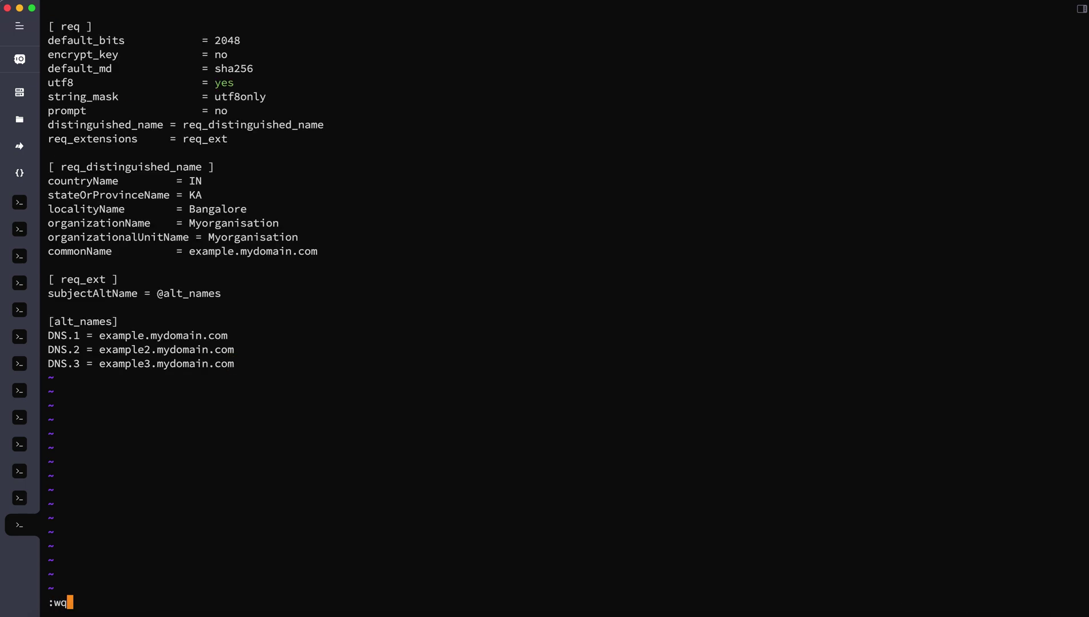
key("Return")
type("ls -l")
key("Return")
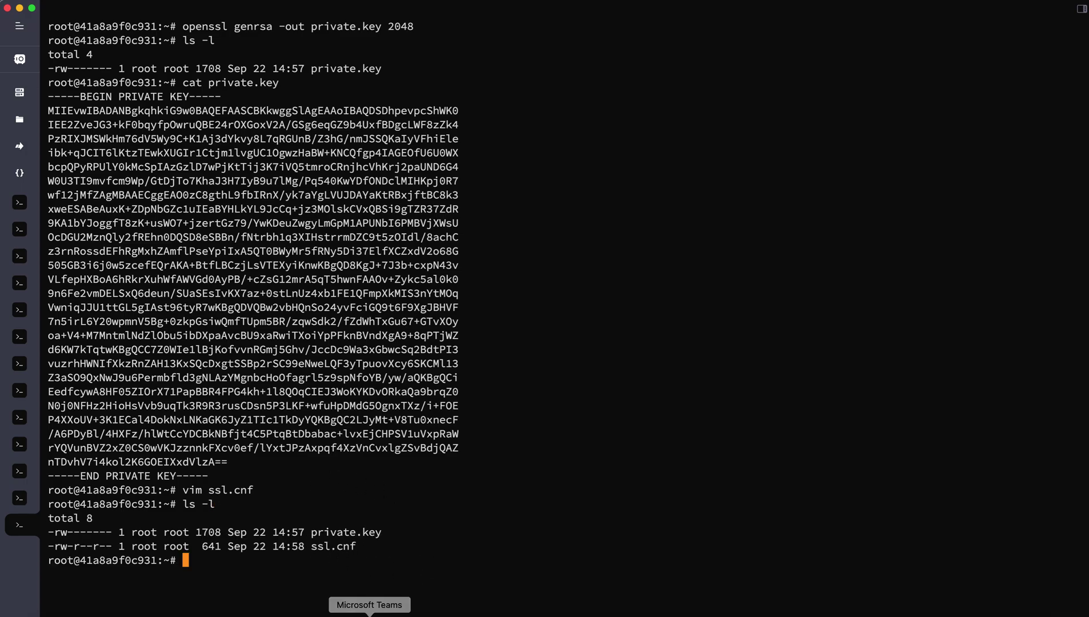
- Copy the README's Create CSR command that uses private.key and ssl.cnf
left_click(296, 610)
scroll(442, 504, "down", 1)
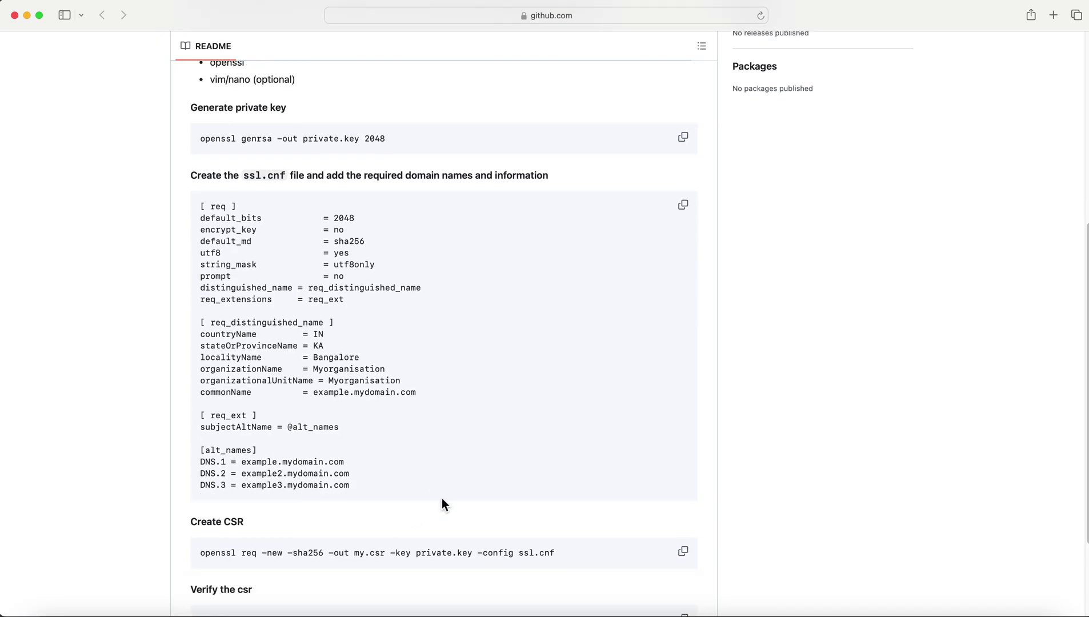
scroll(460, 468, "down", 3)
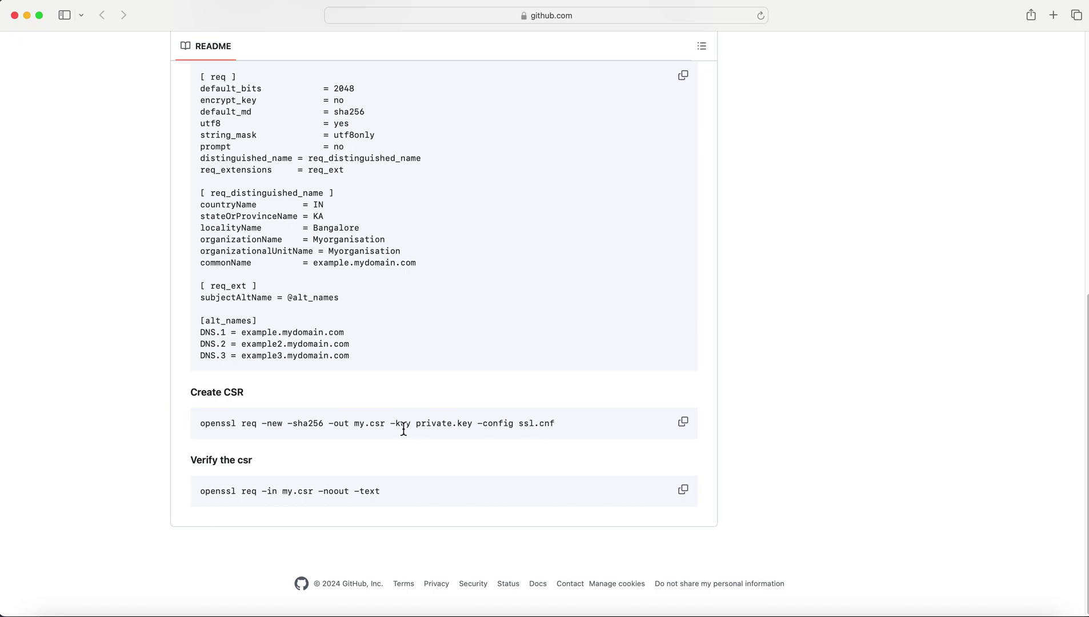
left_click(685, 429)
- Generate my.csr from private.key and ssl.cnf, list it, and print its contents
left_click(437, 610)
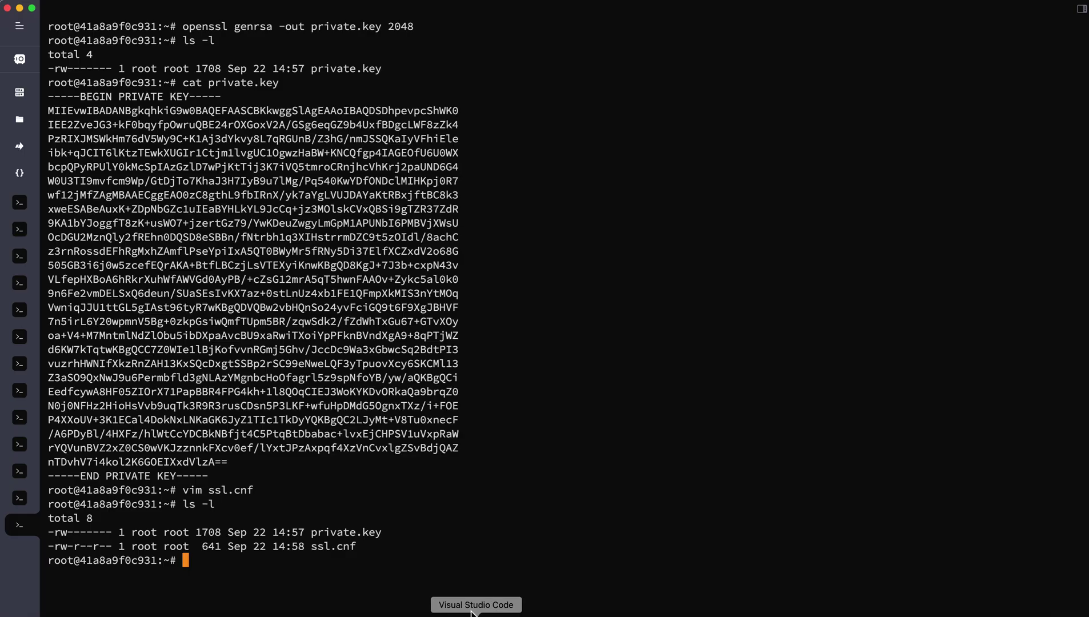
key("super+v")
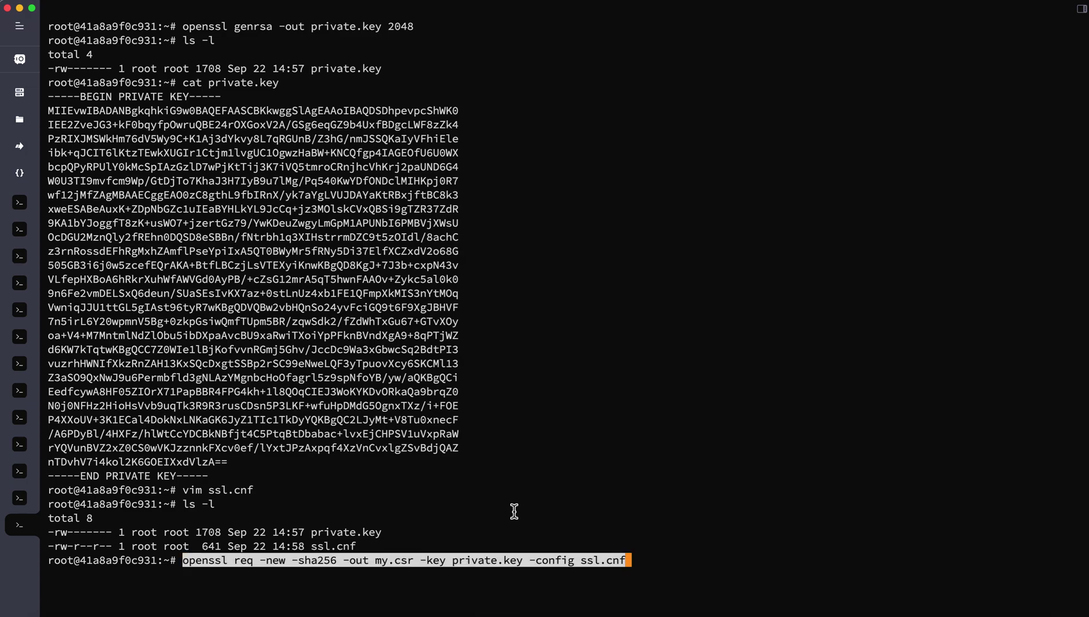
key("Return")
type("ls -l")
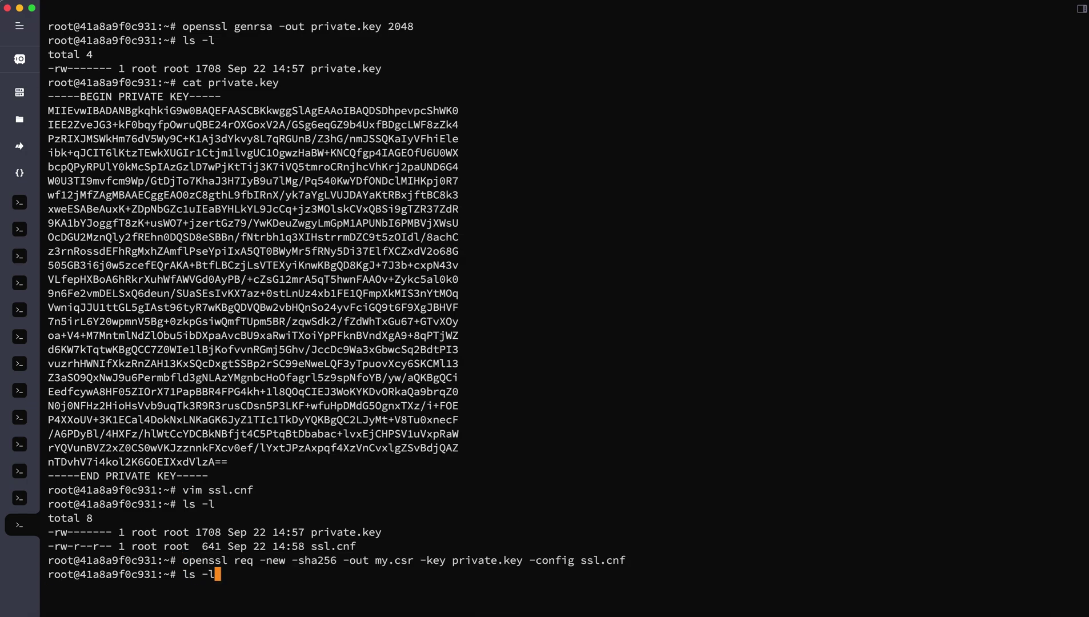
key("Return")
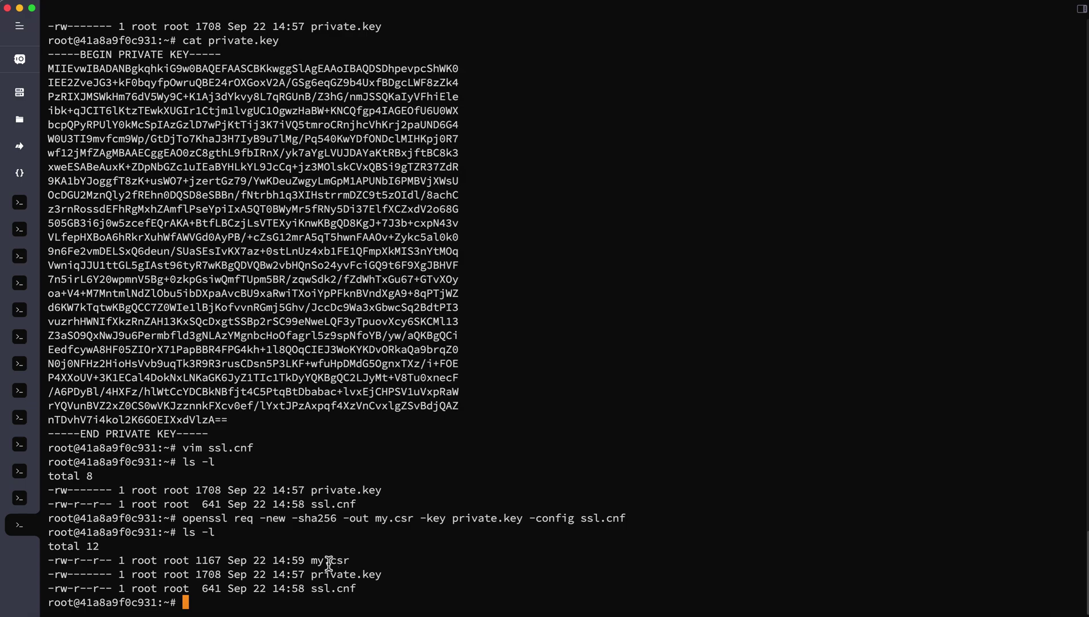
double_click(328, 562)
left_click(329, 564)
double_click(339, 568)
left_click(439, 567)
type("cat ")
type("my.csr")
key("Return")
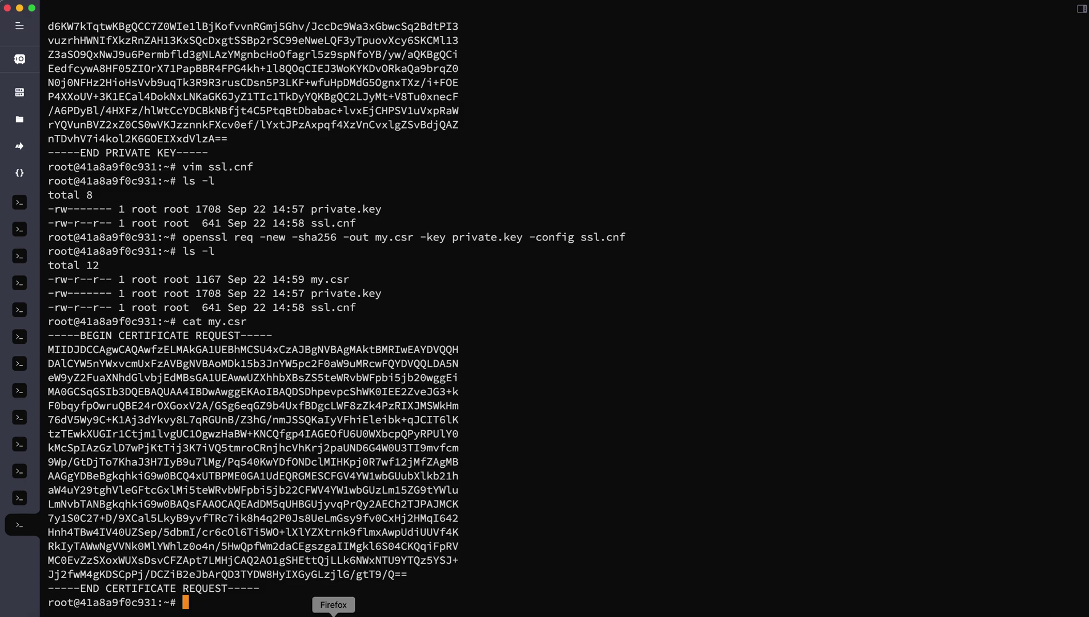
- Copy the README's 'Verify the csr' command and paste it at the terminal prompt
left_click(297, 612)
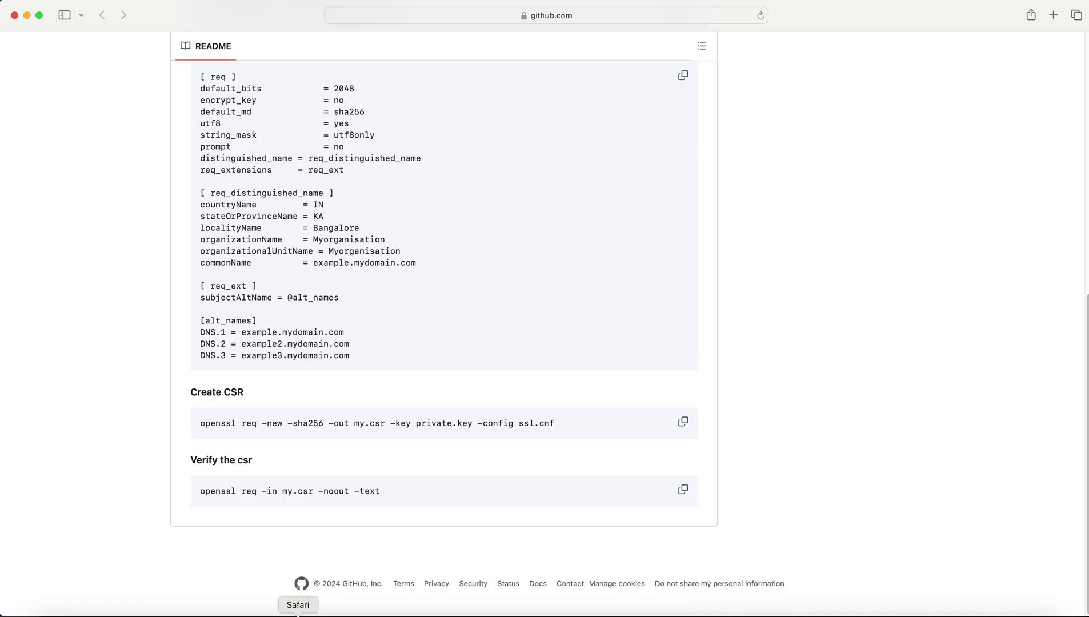
left_click(683, 491)
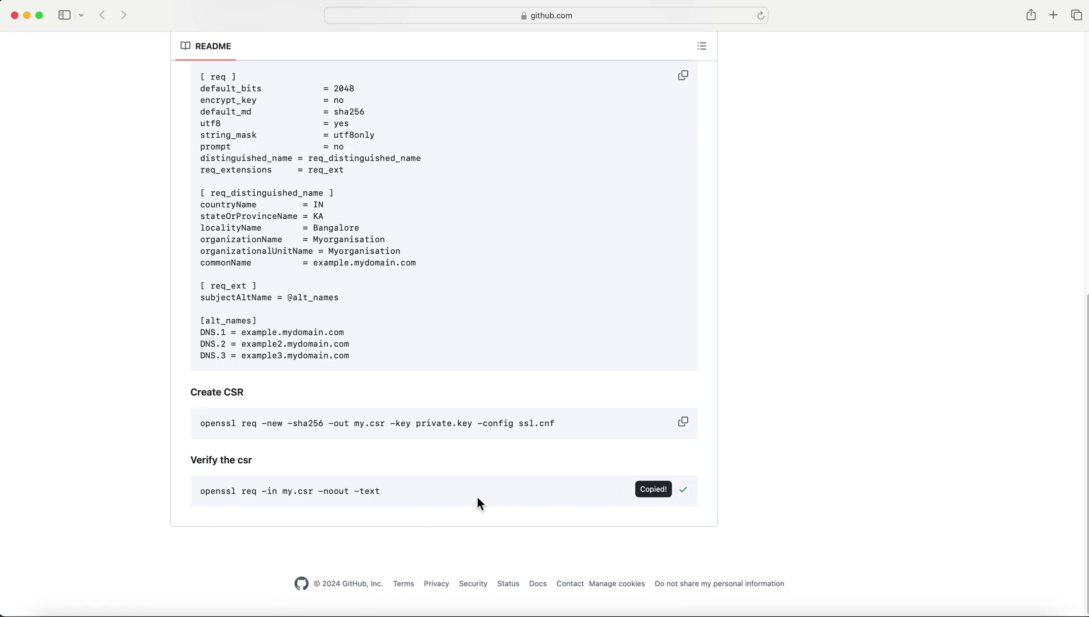
left_click(441, 612)
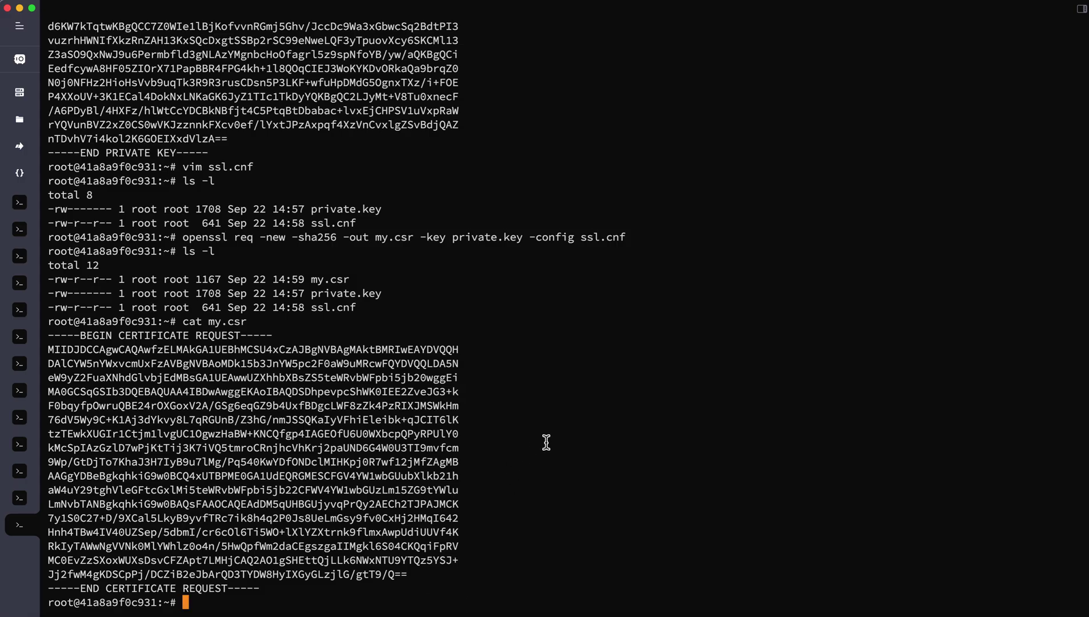
key("super+v")
- Run the verify command and highlight Subject CN example.mydomain.com and the three DNS names
key("Return")
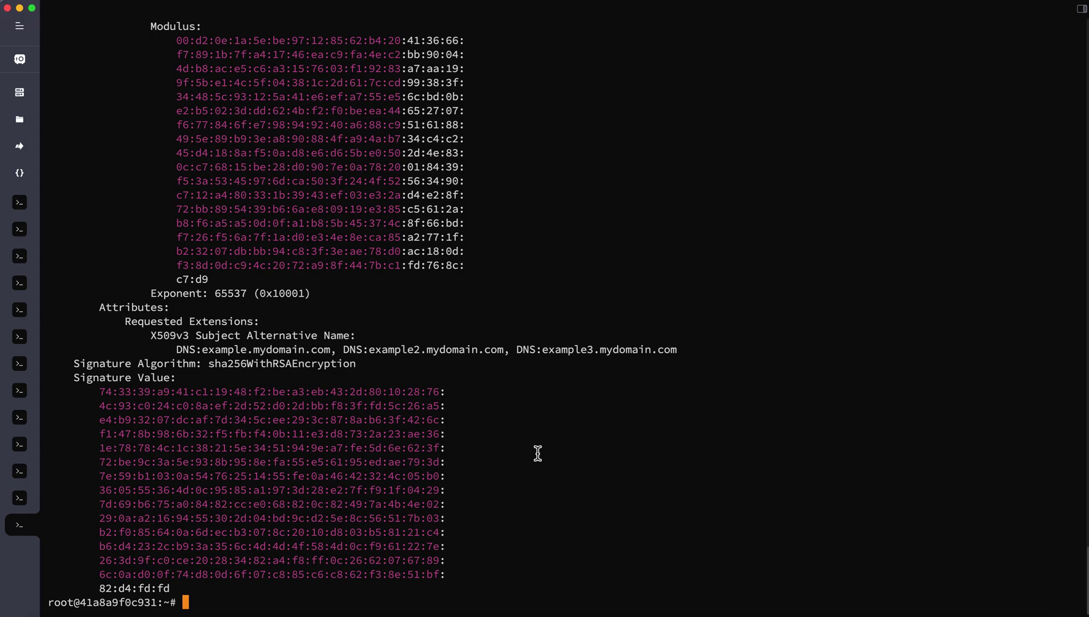
scroll(332, 323, "up", 2)
scroll(333, 323, "up", 10)
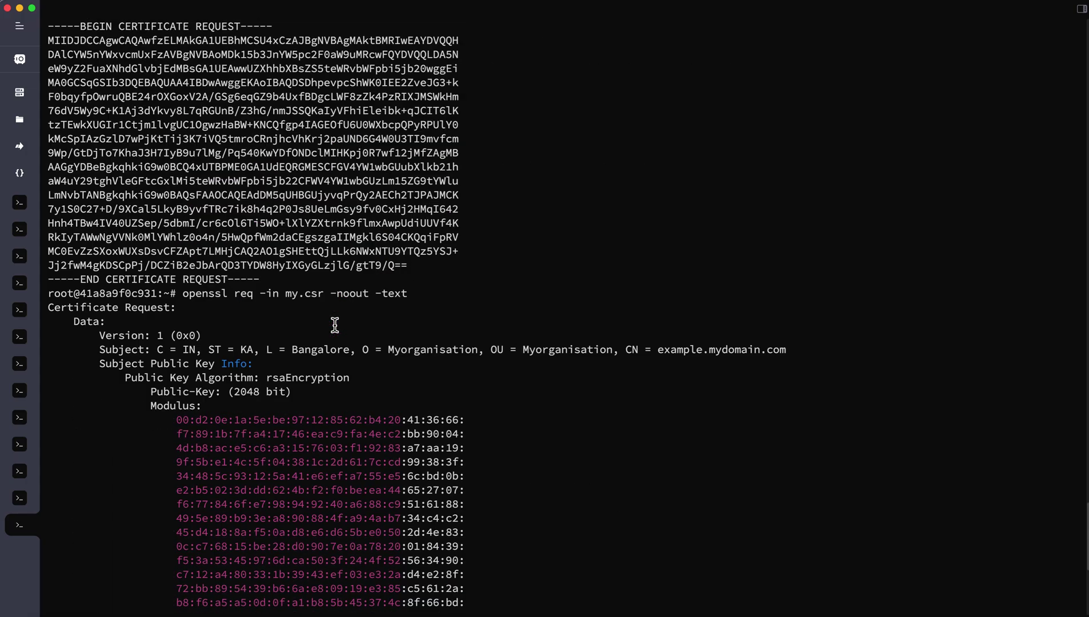
triple_click(248, 364)
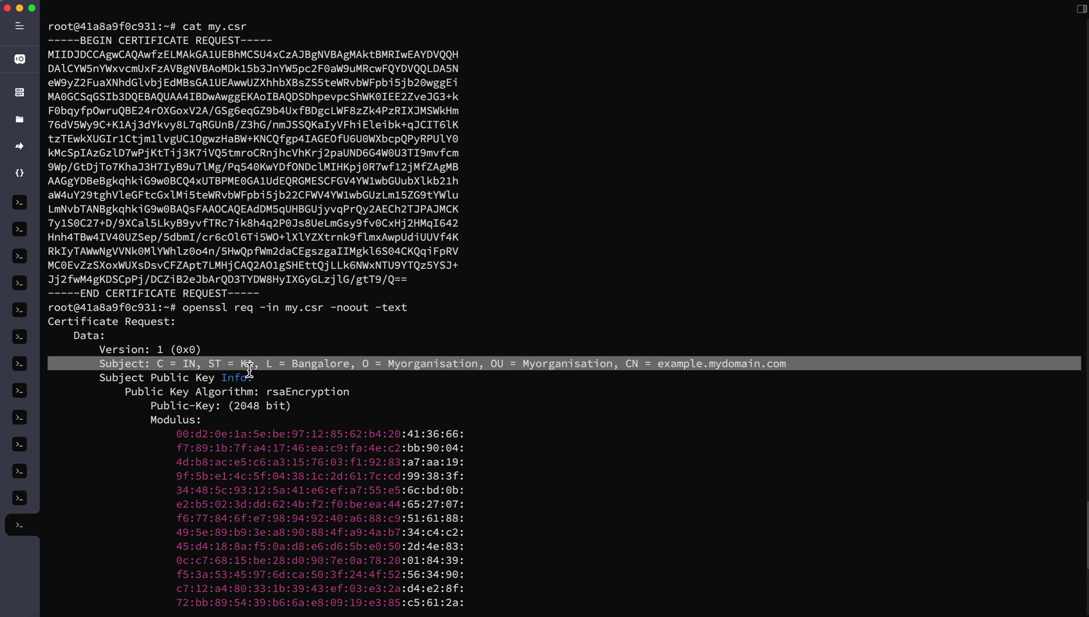
left_click(341, 363)
left_click_drag(625, 364, 788, 366)
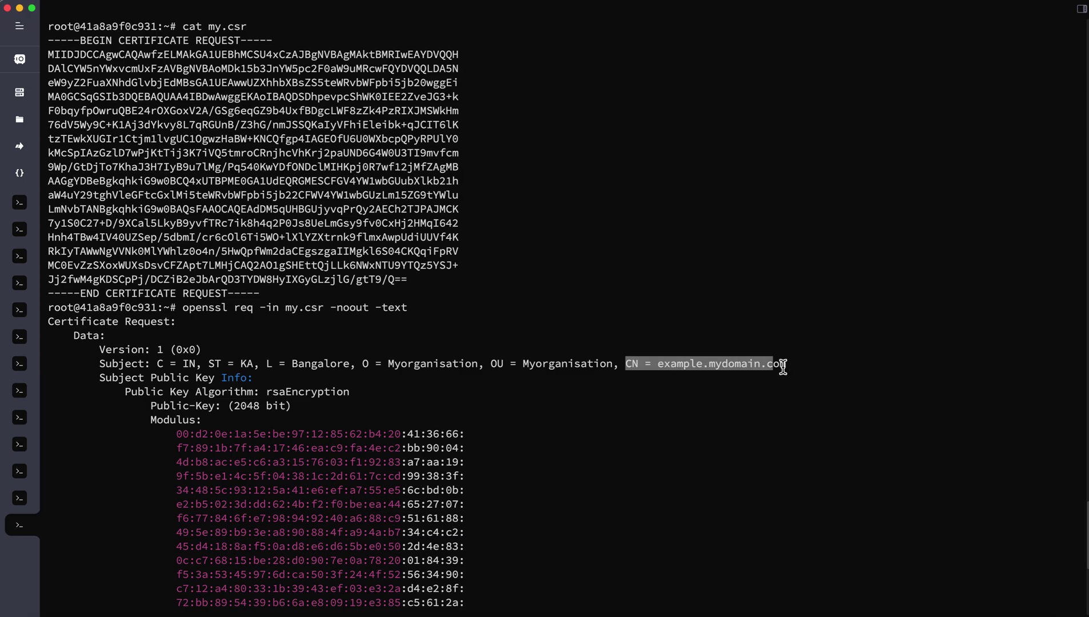
scroll(582, 399, "down", 5)
scroll(582, 399, "down", 7)
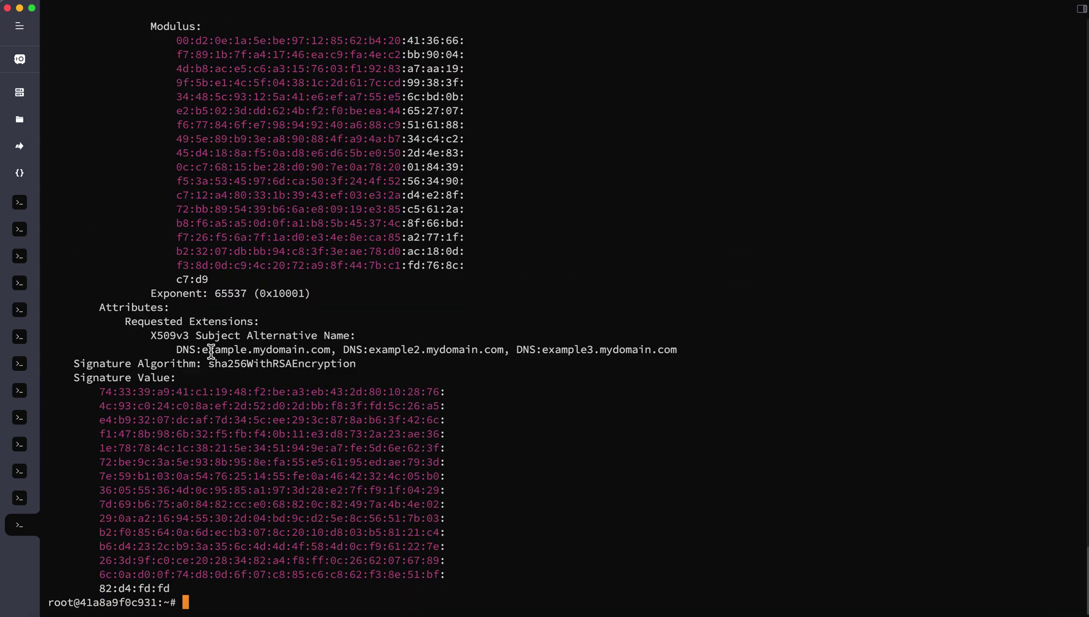
left_click_drag(204, 349, 279, 349)
left_click_drag(601, 351, 678, 356)
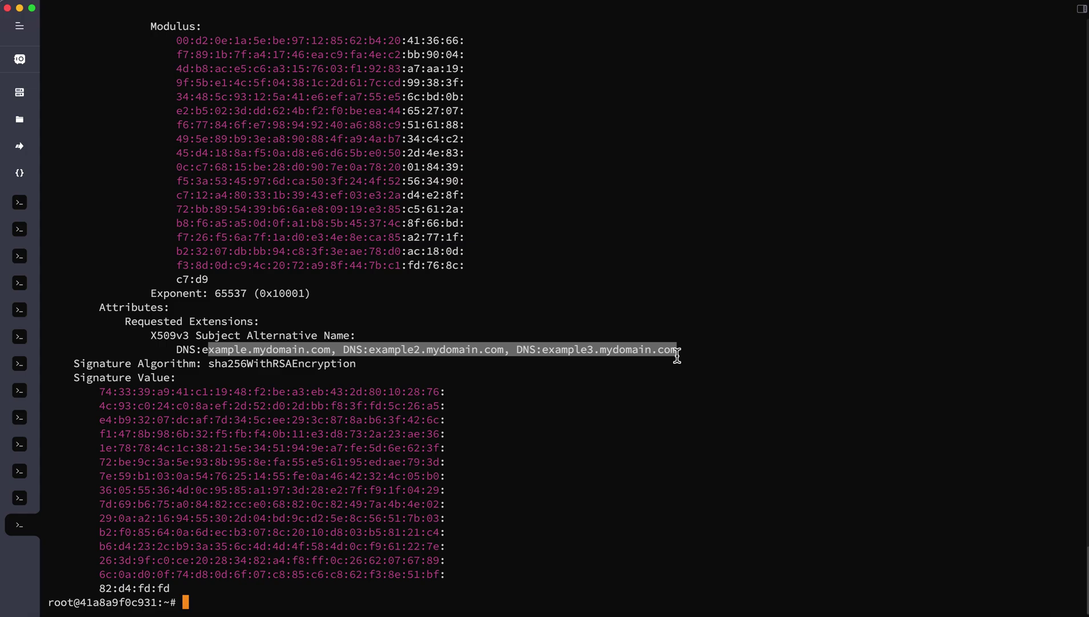
left_click(625, 353)
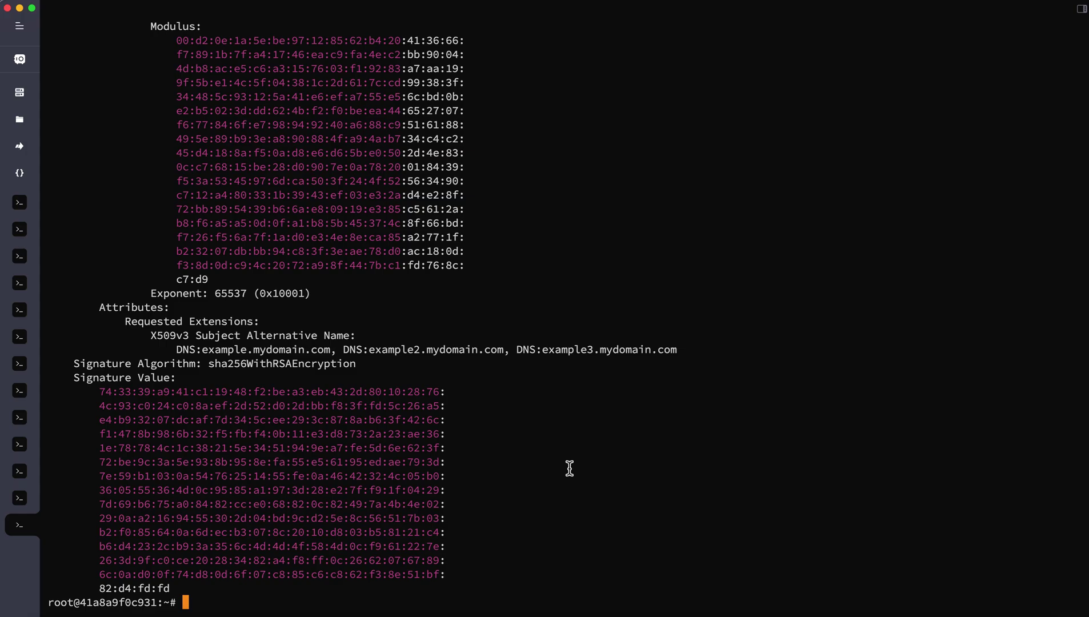
type("ls -l")
- Run ls -l and repeatedly highlight private.key among my.csr and ssl.cnf
key("Return")
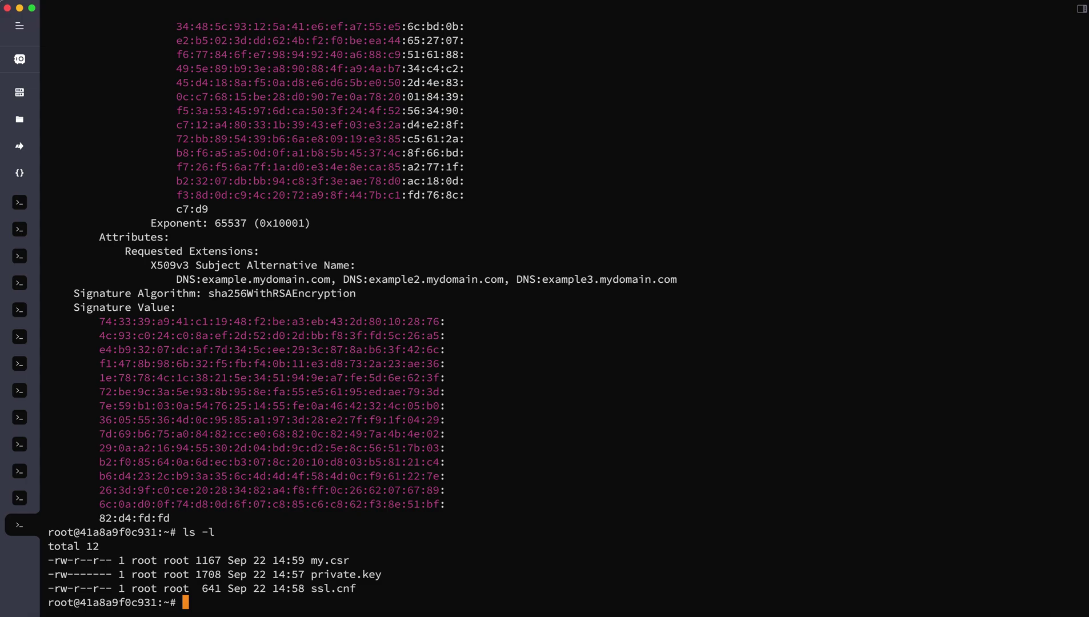
type("cert.")
type("crt")
type(" or ")
type("cert")
type(".")
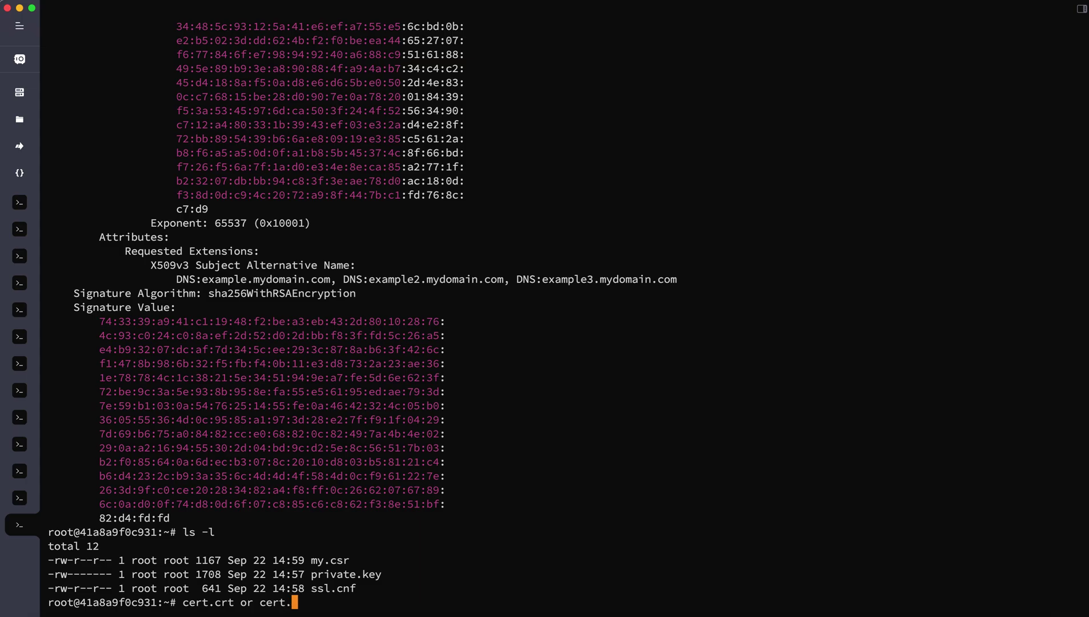
type("pem")
double_click(348, 576)
double_click(333, 579)
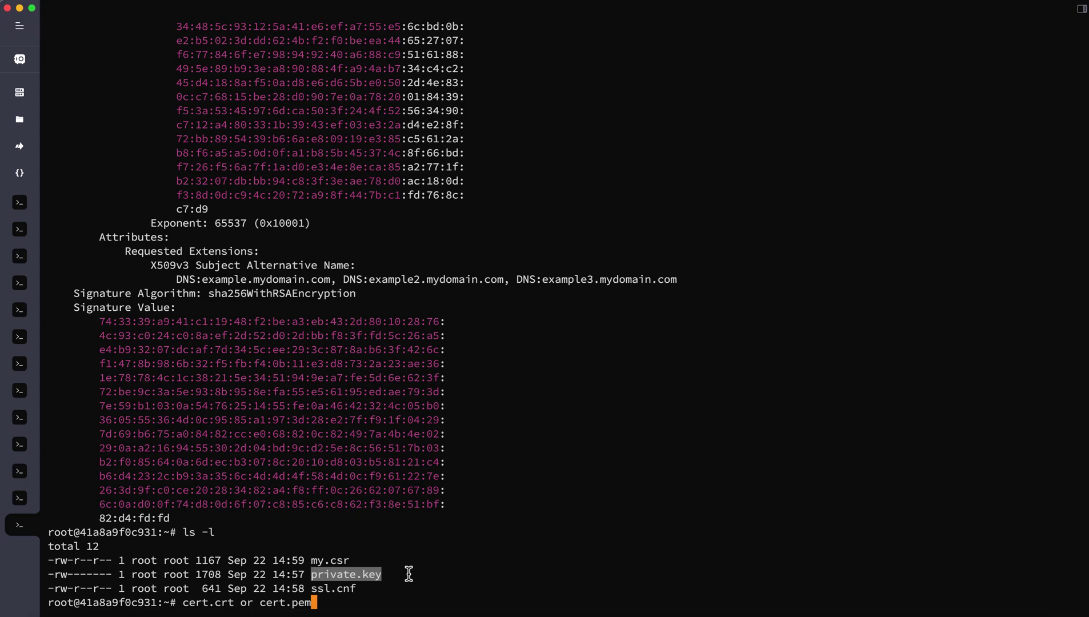
left_click(366, 575)
double_click(339, 575)
double_click(364, 576)
left_click(398, 566)
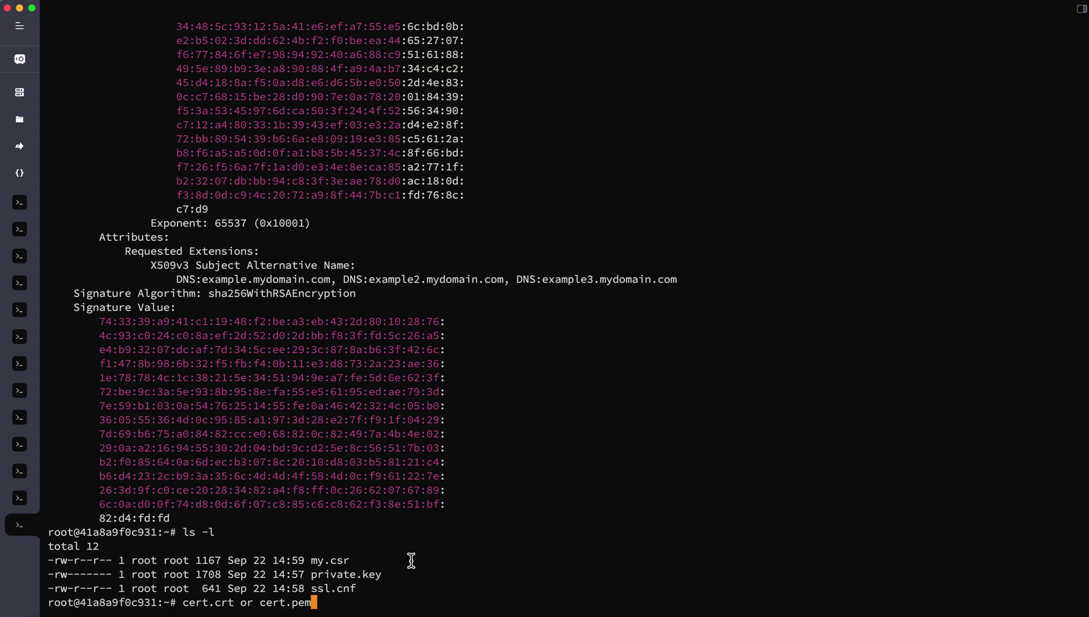
double_click(345, 572)
left_click(368, 575)
double_click(337, 580)
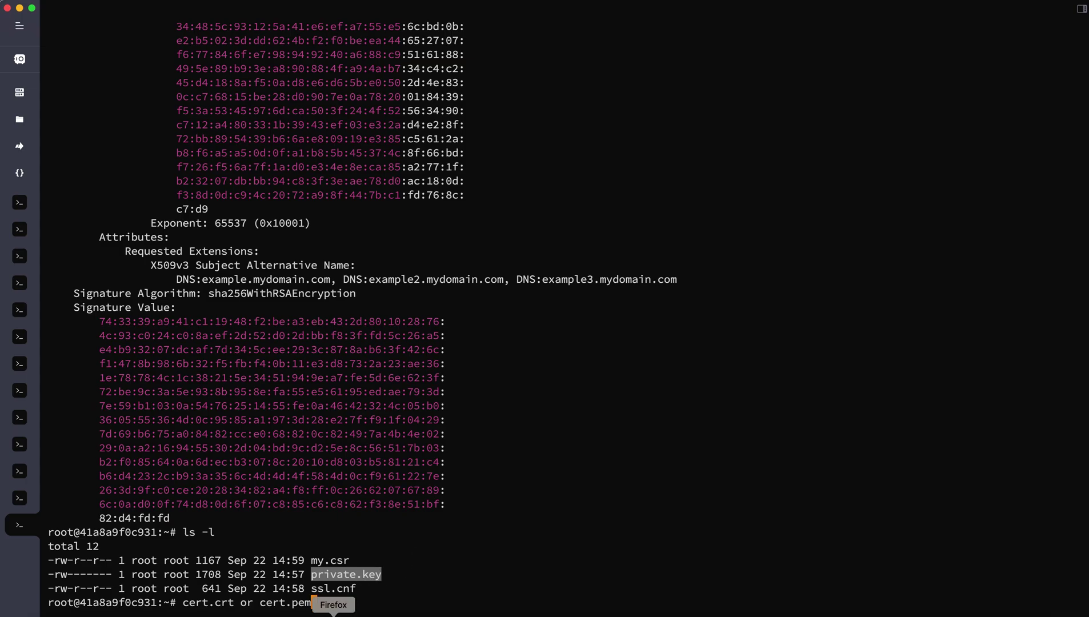
- Switch to Safari to bring back the create-csr-ssl README
left_click(332, 614)
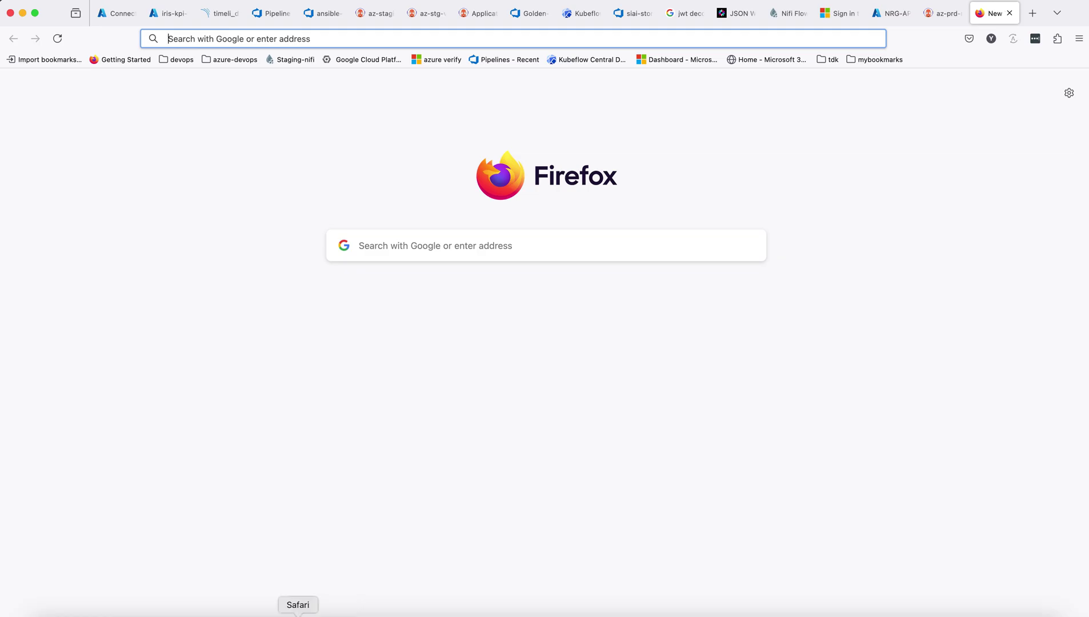
left_click(297, 614)
scroll(465, 291, "up", 5)
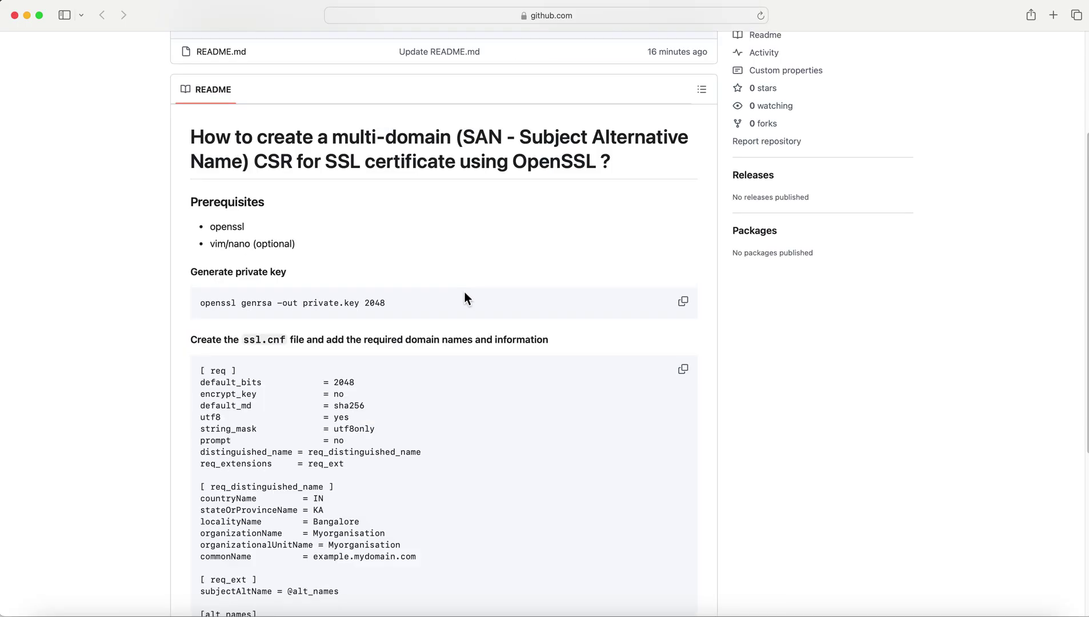
scroll(464, 291, "up", 1)
scroll(464, 291, "up", 2)
mouse_move(227, 201)
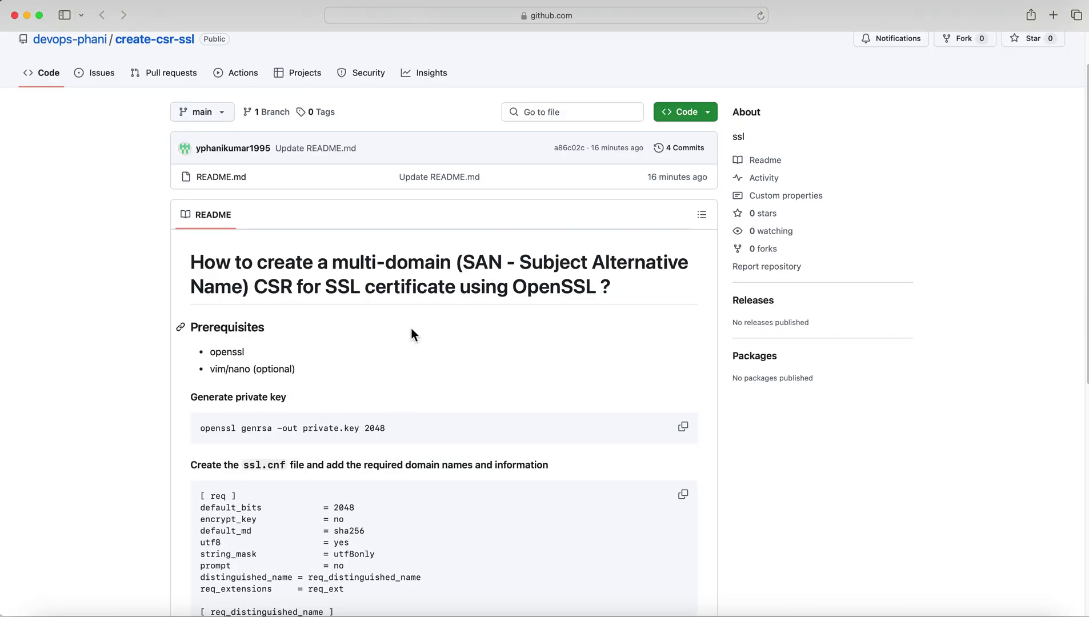
scroll(411, 330, "up", 2)
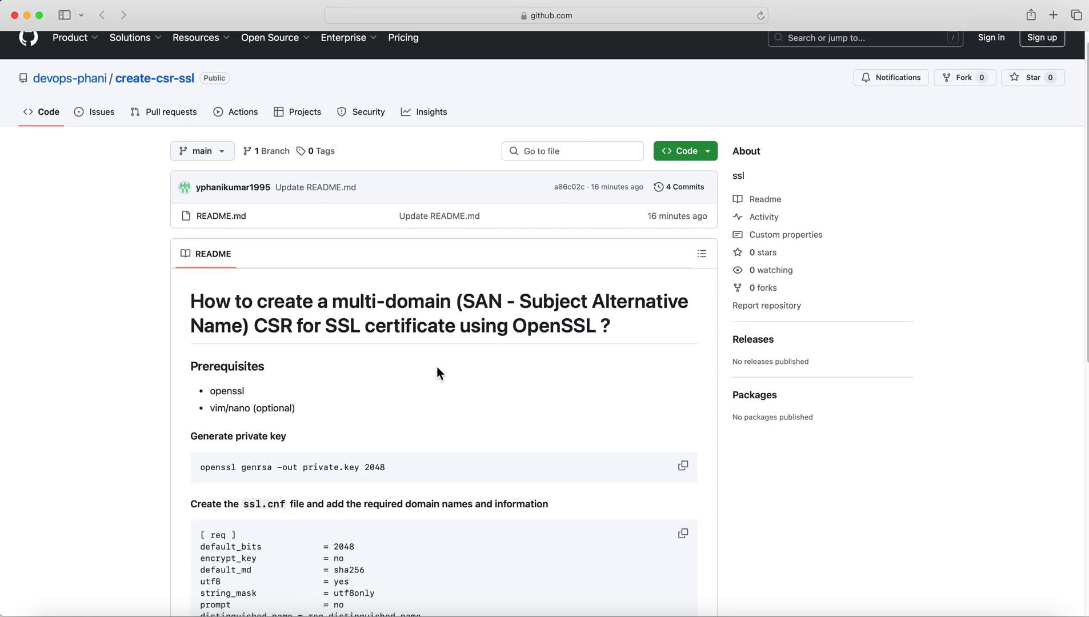
scroll(437, 373, "down", 1)
scroll(437, 372, "up", 1)
scroll(436, 372, "down", 4)
scroll(440, 293, "up", 3)
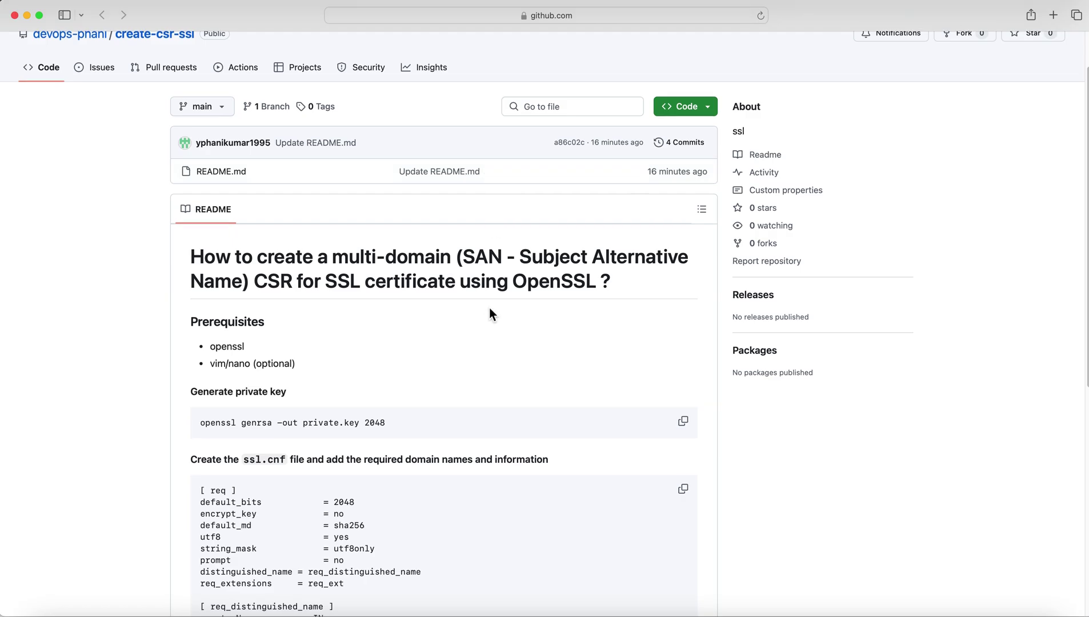
scroll(489, 307, "down", 2)
scroll(489, 307, "down", 10)
scroll(489, 313, "up", 4)
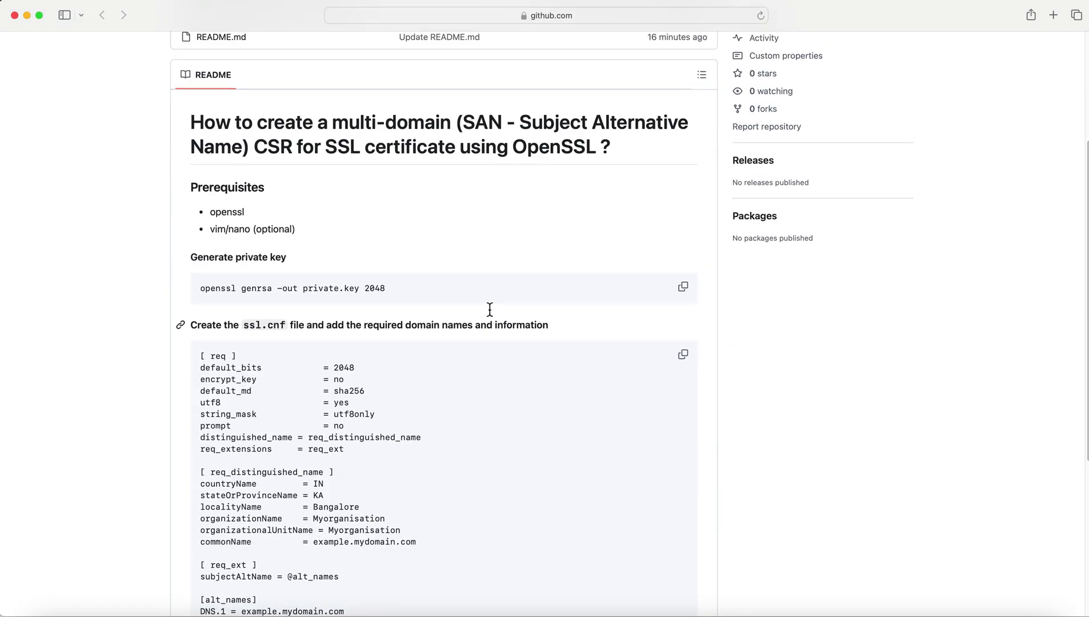
scroll(489, 313, "up", 2)
scroll(400, 466, "down", 3)
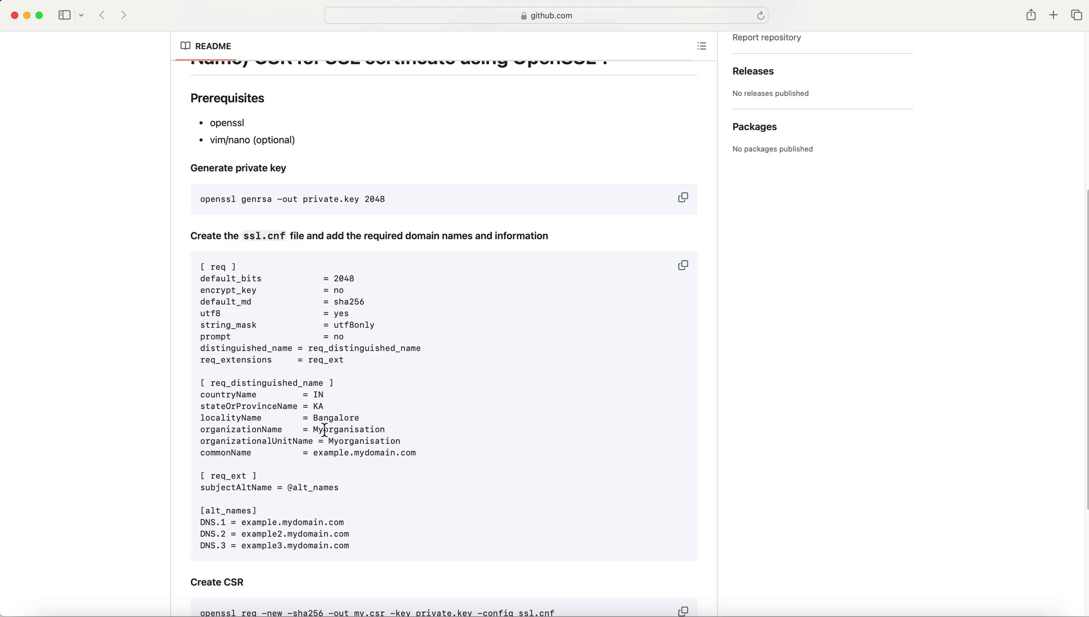
scroll(377, 410, "down", 1)
scroll(419, 394, "down", 1)
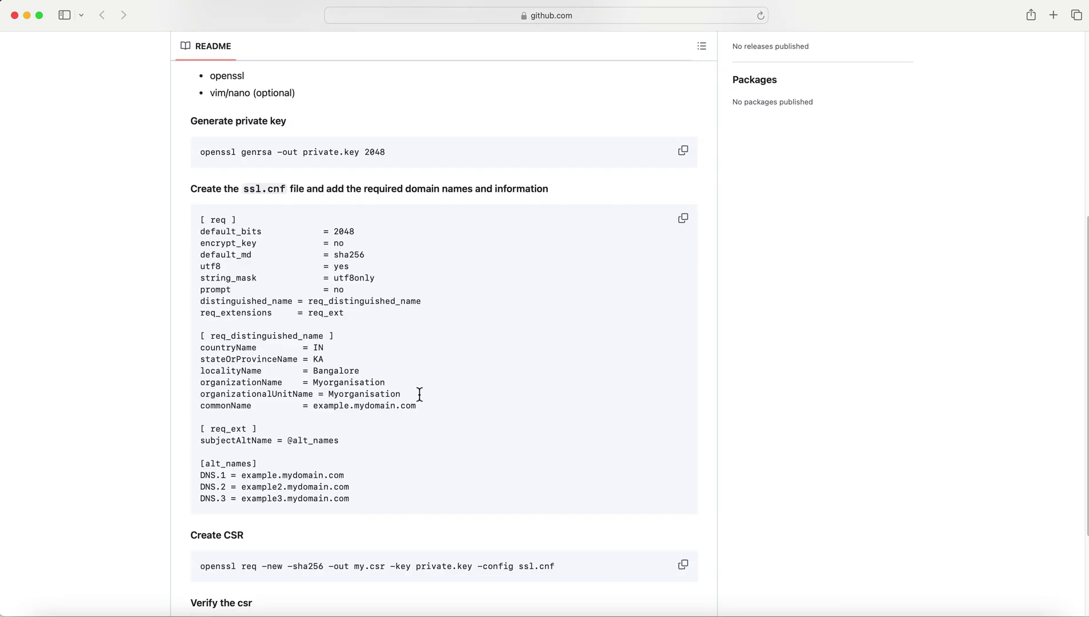
scroll(414, 406, "up", 1)
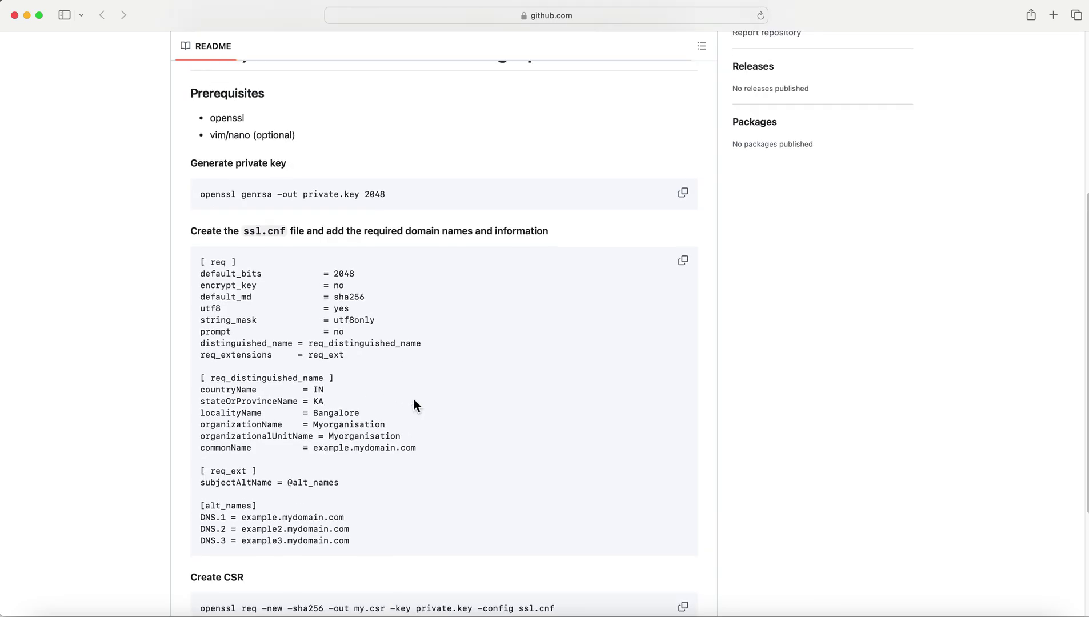